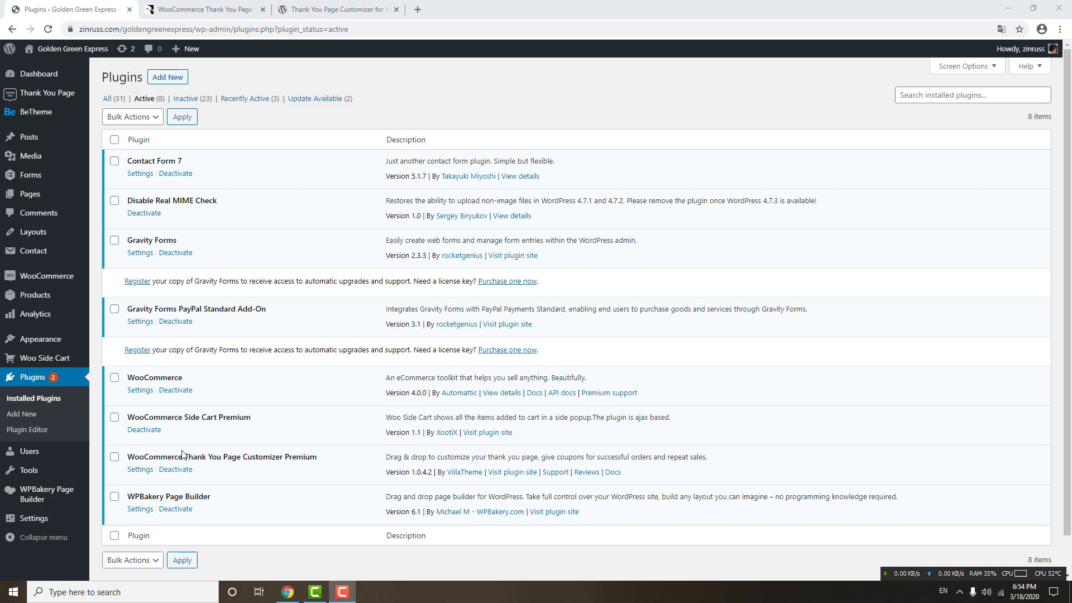
Review the WooCommerce Thank You Page Customizer plugin in the installed list, its free WordPress.org page, and its CodeCanyon page with the license price.
{"action": "left_click_drag", "start_coordinate": [128, 455], "coordinate": [287, 461]}
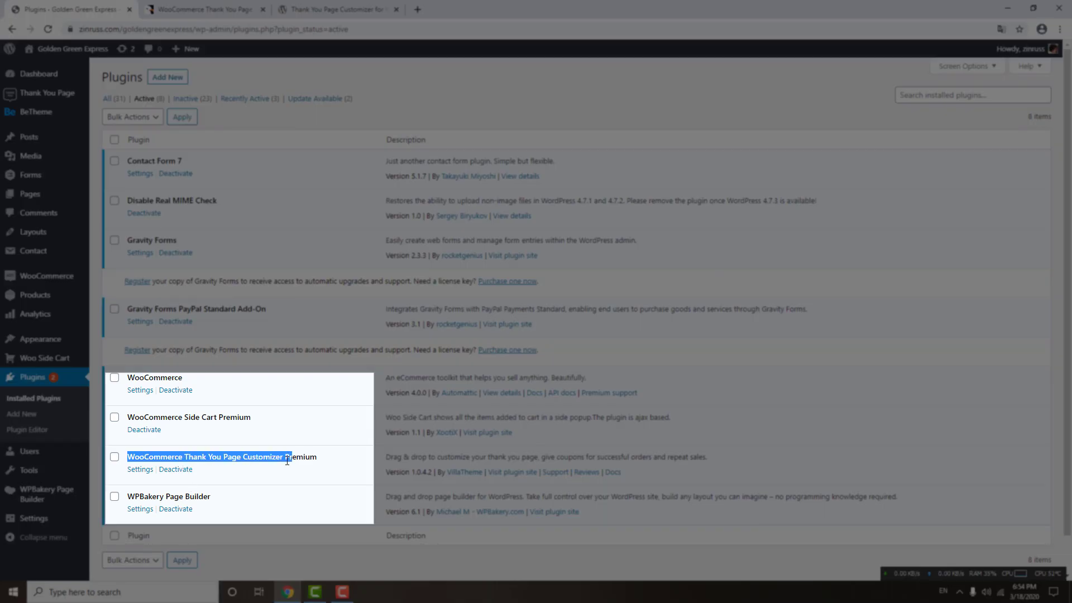
{"action": "left_click", "coordinate": [323, 12]}
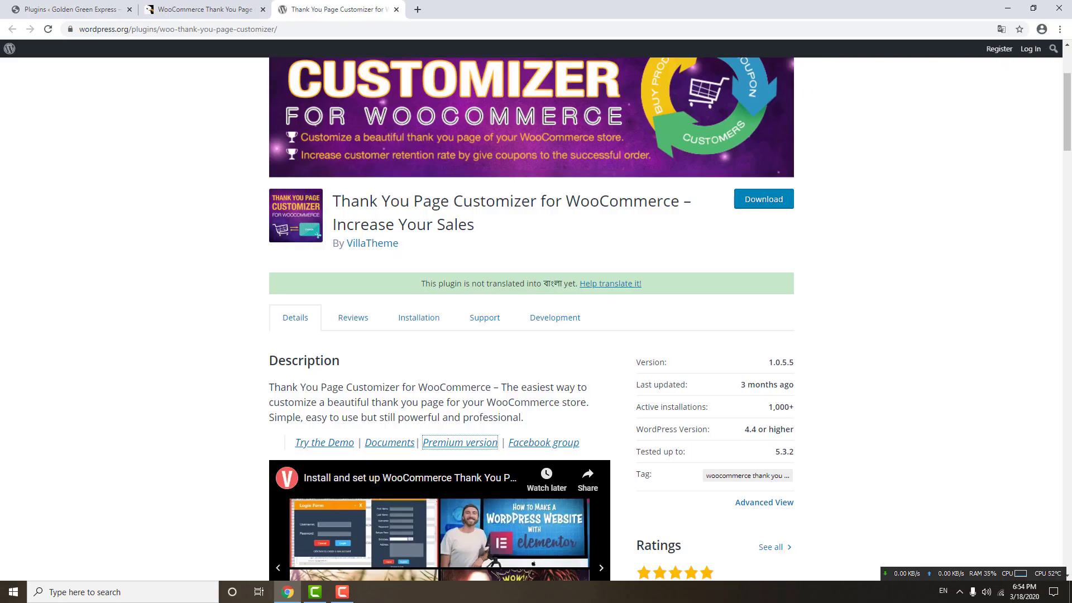
{"action": "scroll", "coordinate": [375, 343], "scroll_direction": "up", "scroll_amount": 3}
{"action": "left_click_drag", "start_coordinate": [334, 371], "coordinate": [677, 372]}
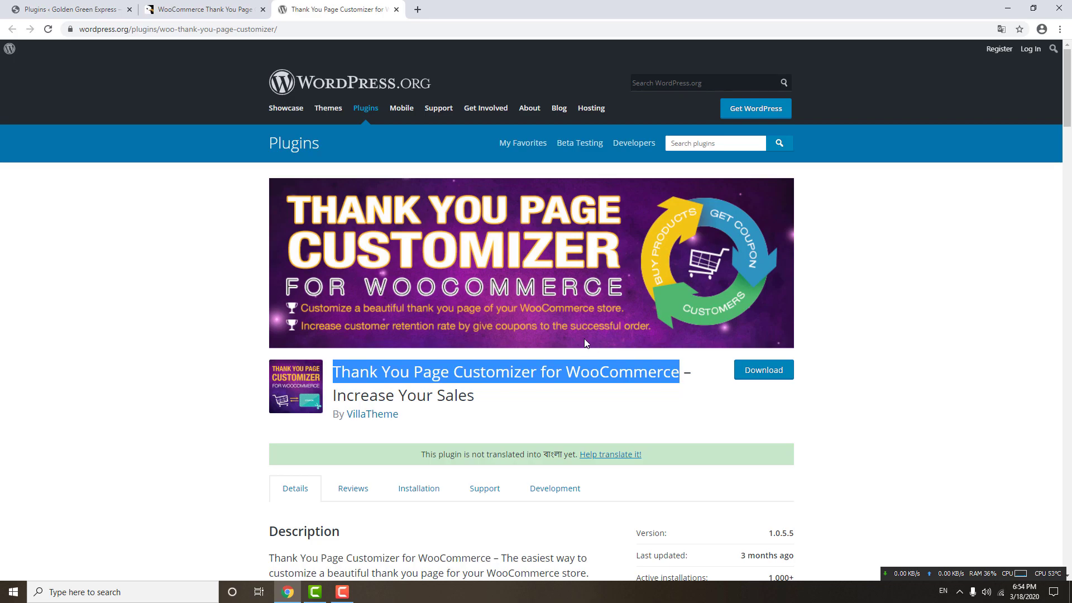
{"action": "left_click", "coordinate": [192, 13]}
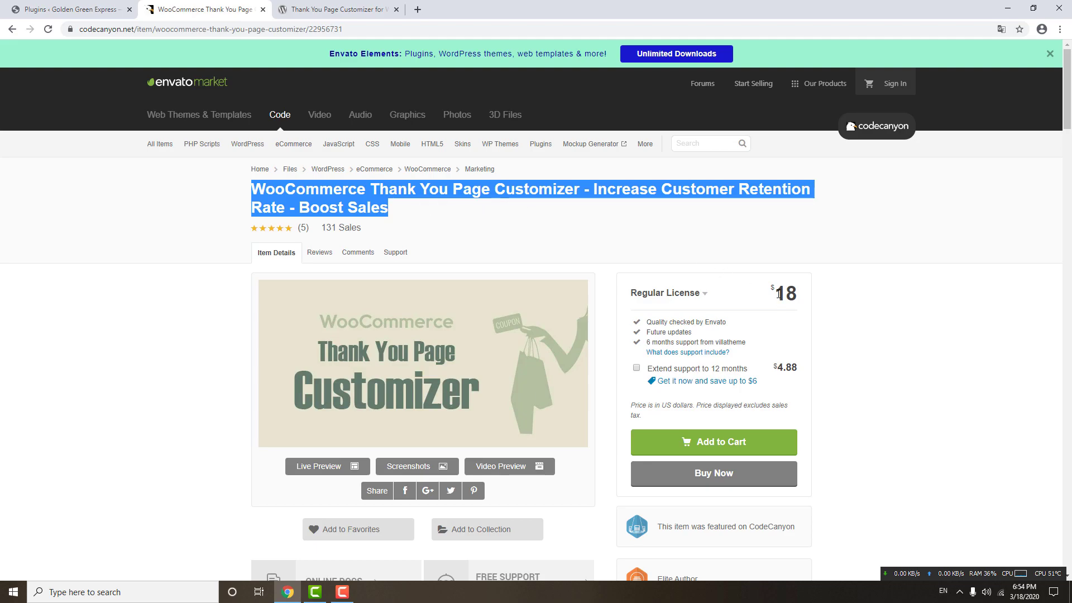
{"action": "left_click_drag", "start_coordinate": [773, 293], "coordinate": [809, 297]}
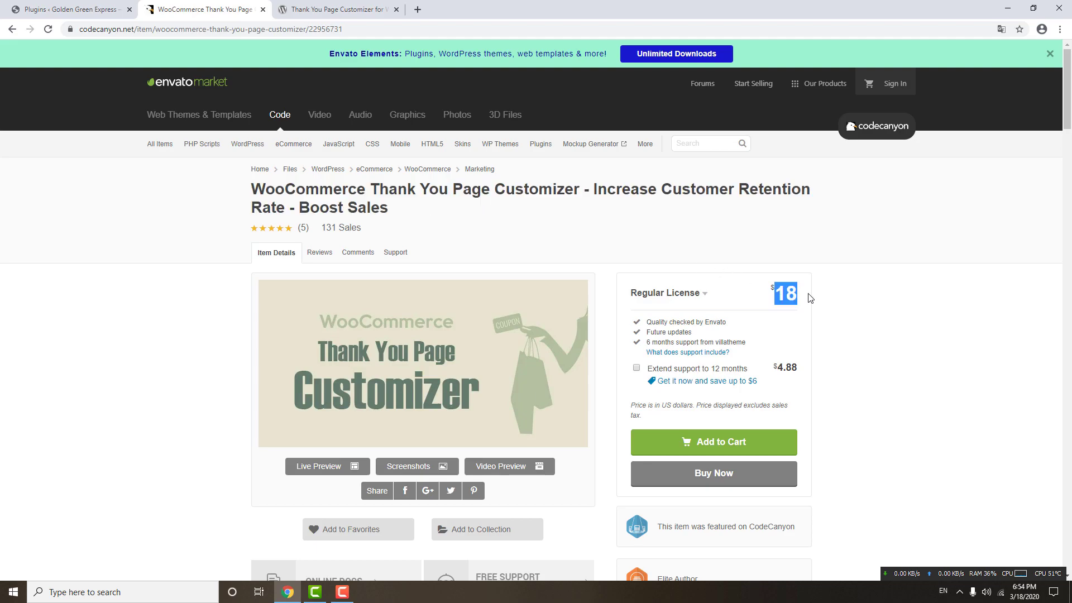
Open the Thank You Page plugin's general settings in the WordPress admin and enable the customizer.
{"action": "left_click", "coordinate": [79, 11]}
{"action": "mouse_move", "coordinate": [56, 98]}
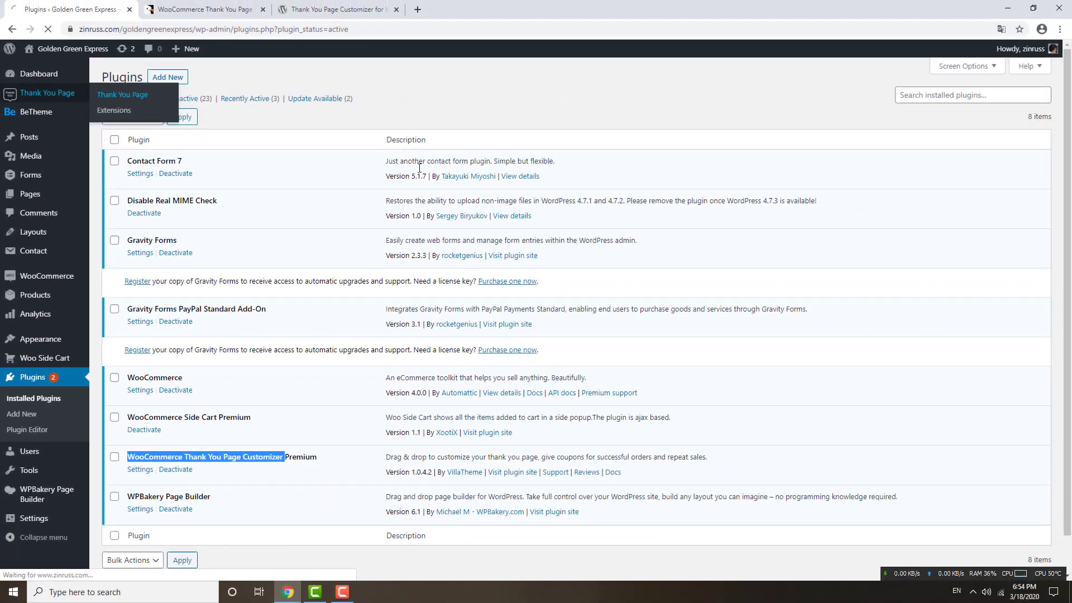
{"action": "left_click", "coordinate": [239, 75]}
{"action": "left_click", "coordinate": [237, 161]}
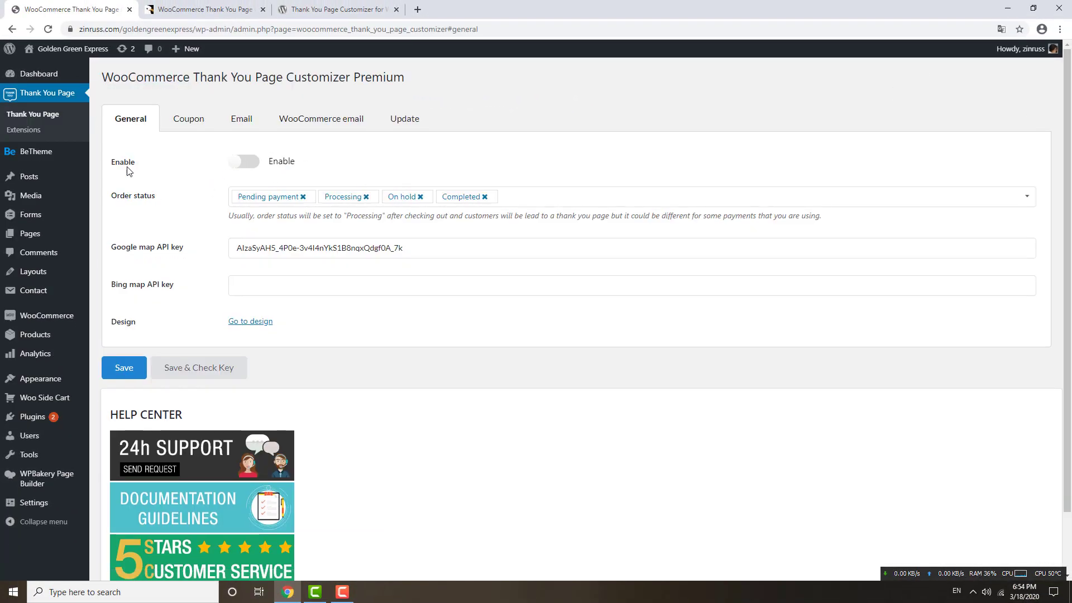
{"action": "left_click", "coordinate": [250, 165]}
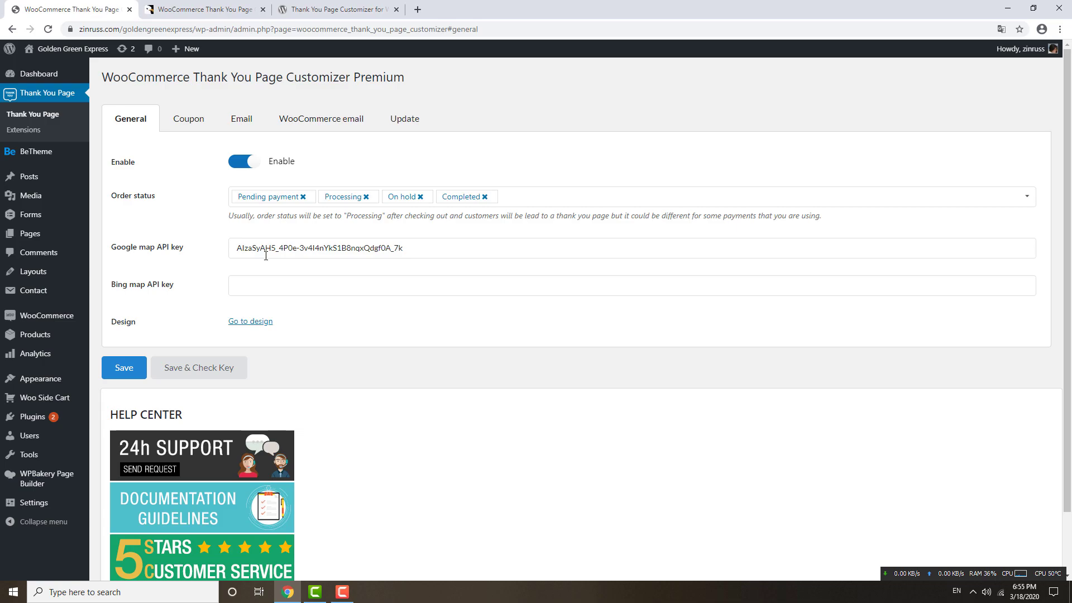
{"action": "left_click", "coordinate": [297, 248]}
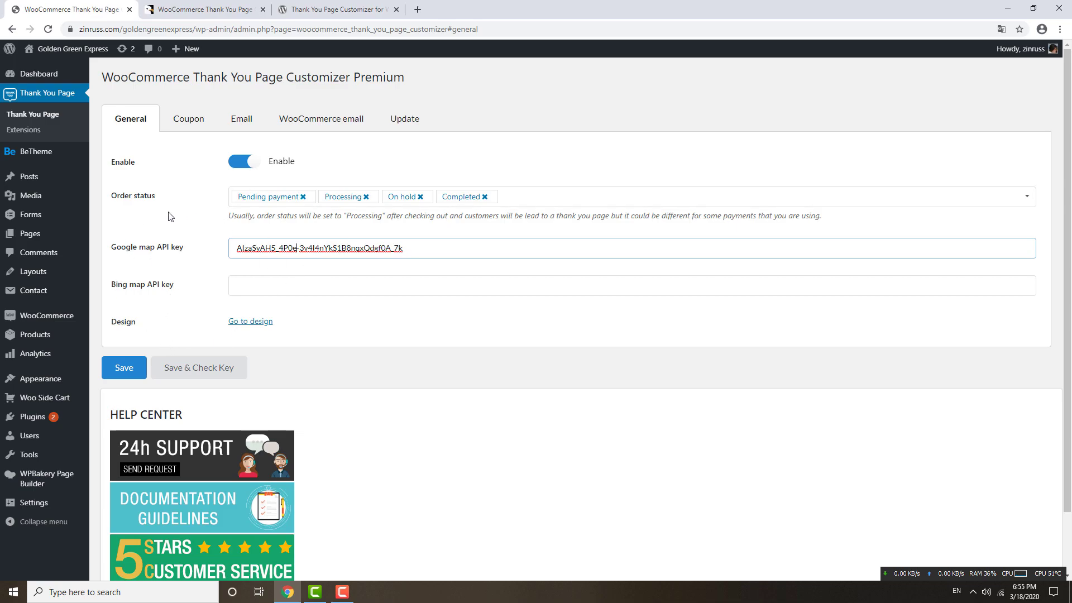
Review the plugin's coupon limits and the subject, heading and content of its coupon email.
{"action": "left_click", "coordinate": [187, 119]}
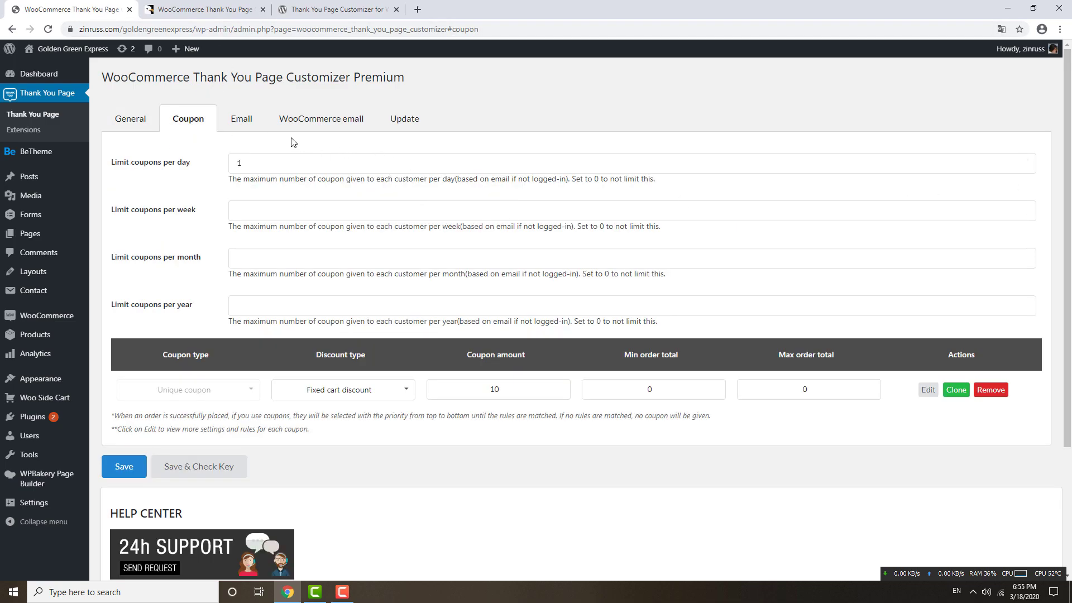
{"action": "left_click", "coordinate": [238, 119]}
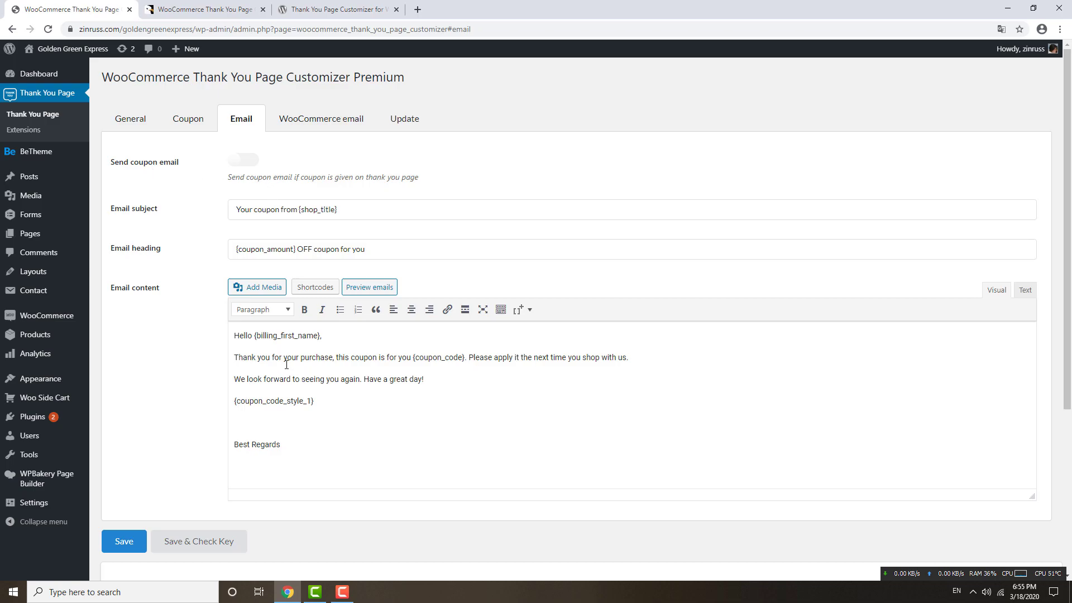
{"action": "left_click_drag", "start_coordinate": [286, 365], "coordinate": [326, 373]}
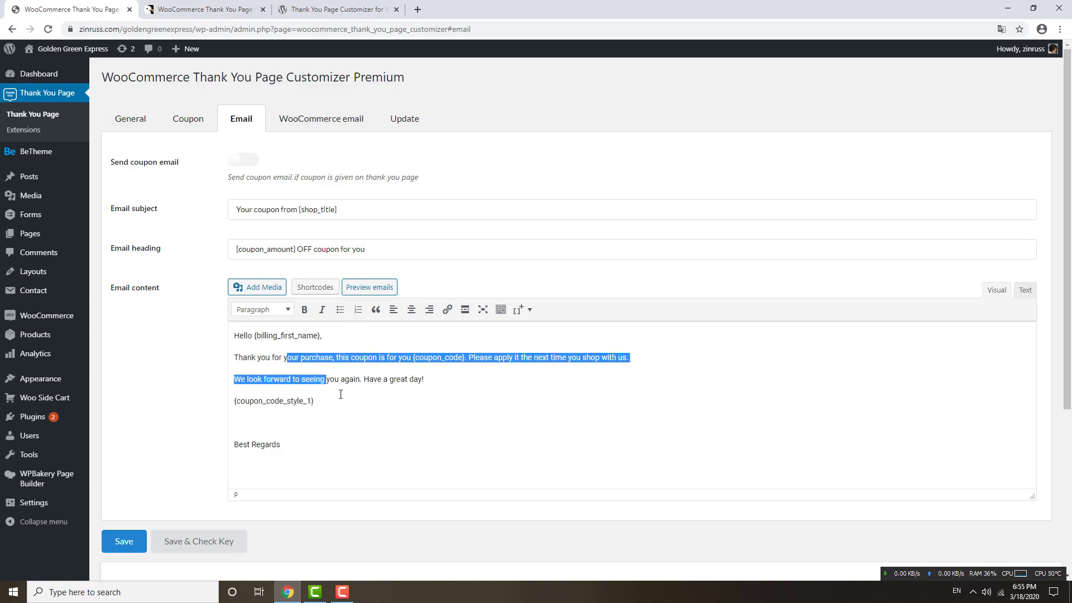
Examine the unique coupon's settings, discount type options and rules for giving it, and close them without changes.
{"action": "left_click", "coordinate": [202, 122]}
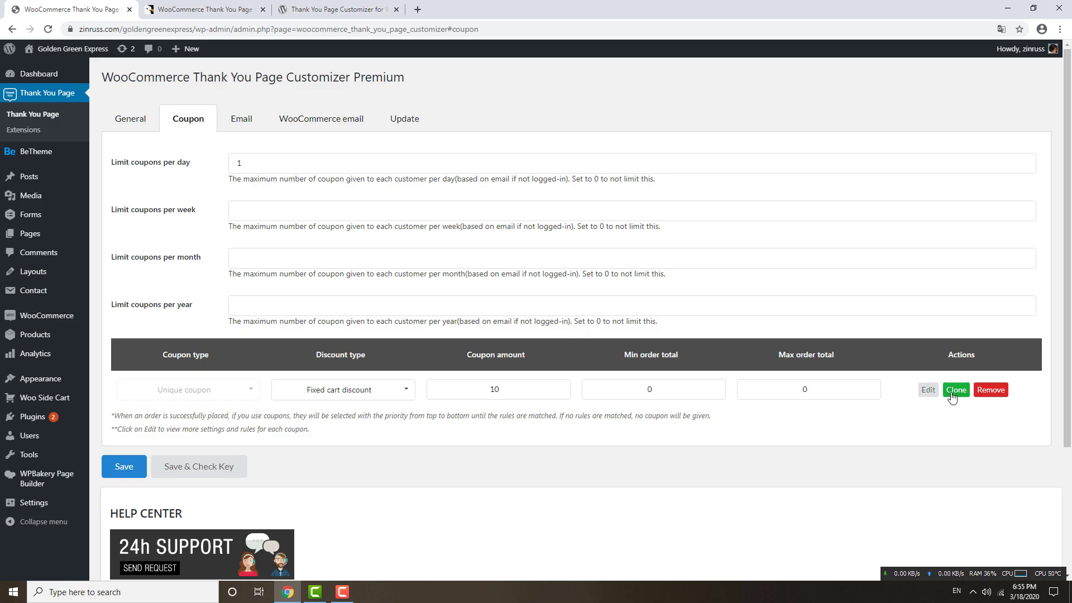
{"action": "left_click", "coordinate": [928, 390]}
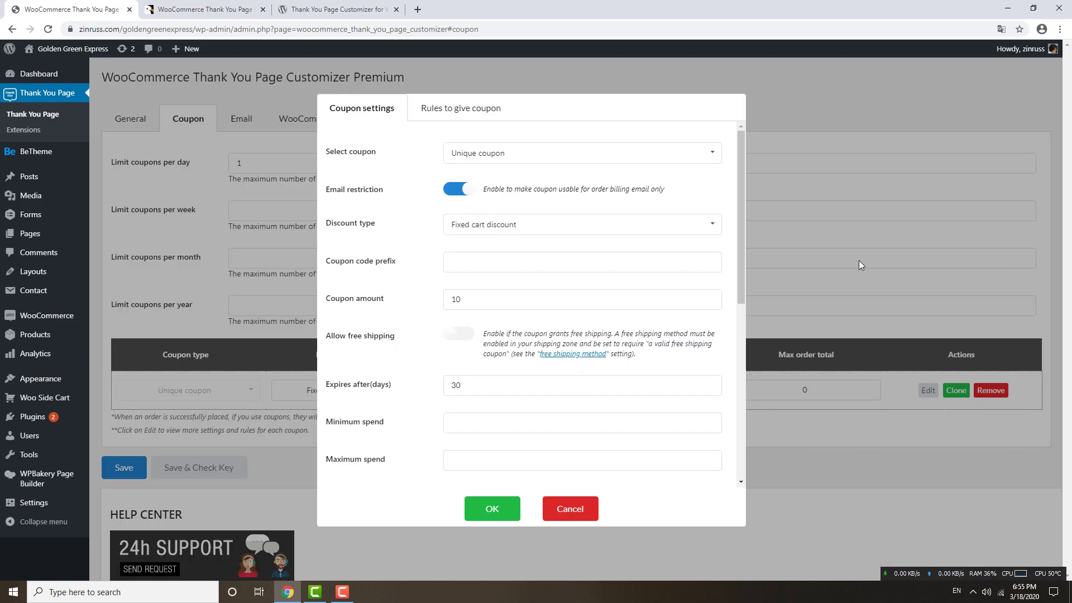
{"action": "left_click", "coordinate": [483, 225]}
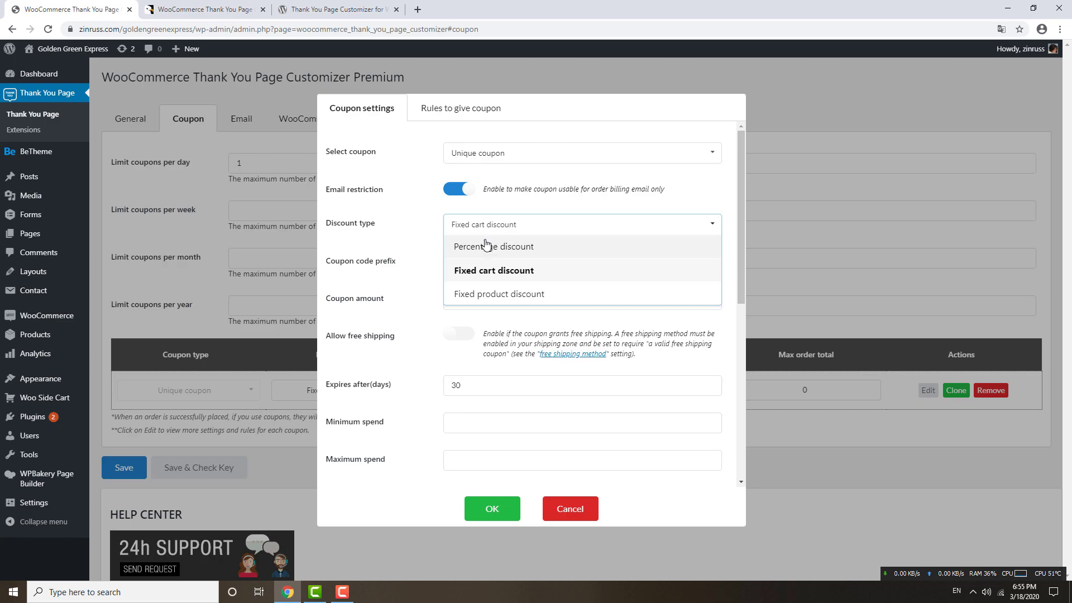
{"action": "left_click", "coordinate": [463, 200]}
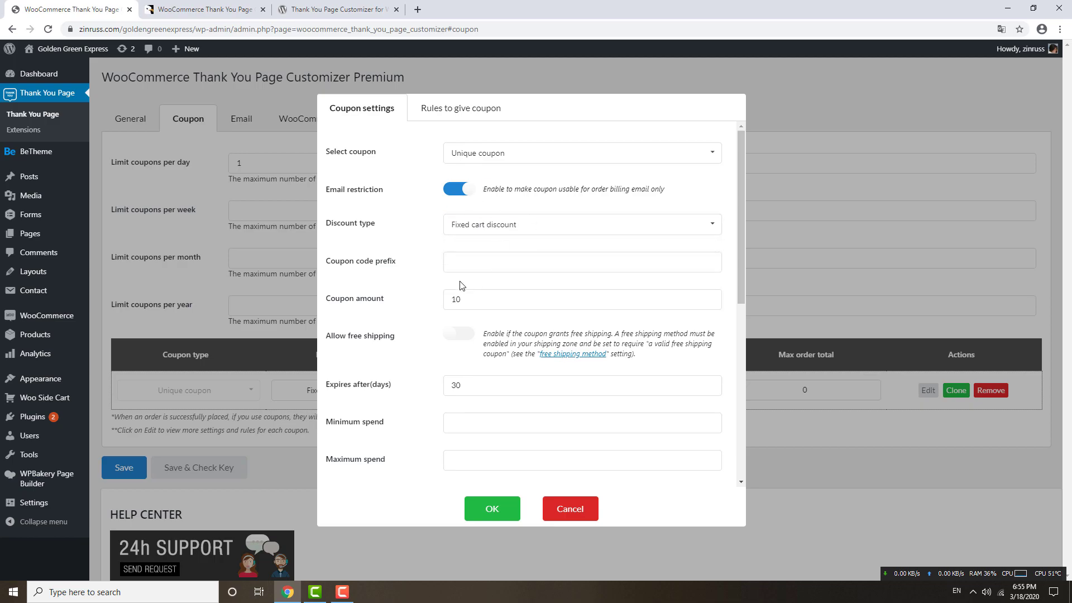
{"action": "left_click", "coordinate": [467, 107]}
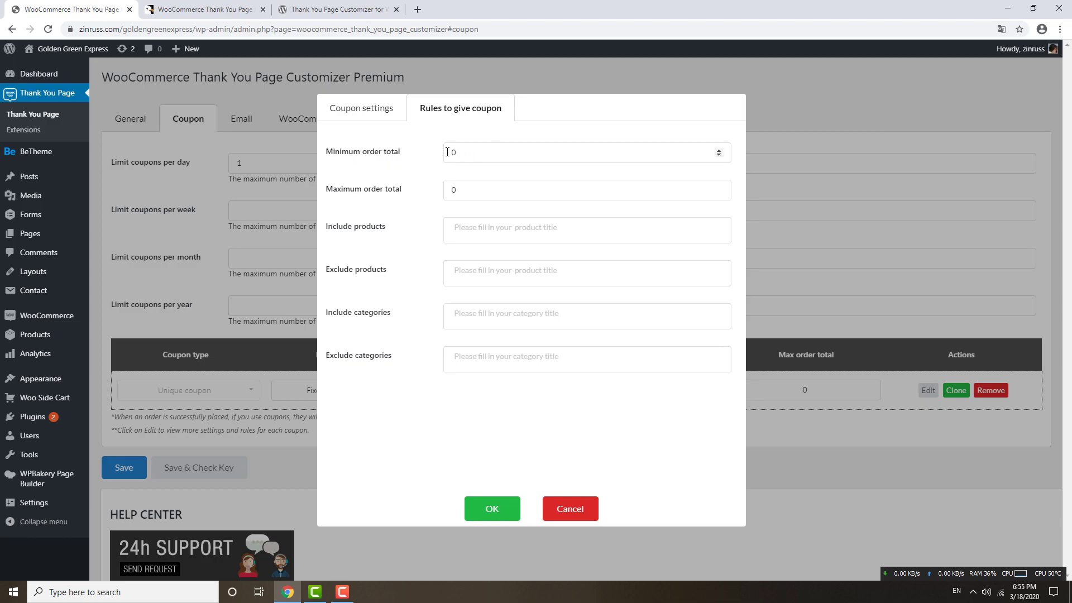
{"action": "left_click", "coordinate": [368, 112]}
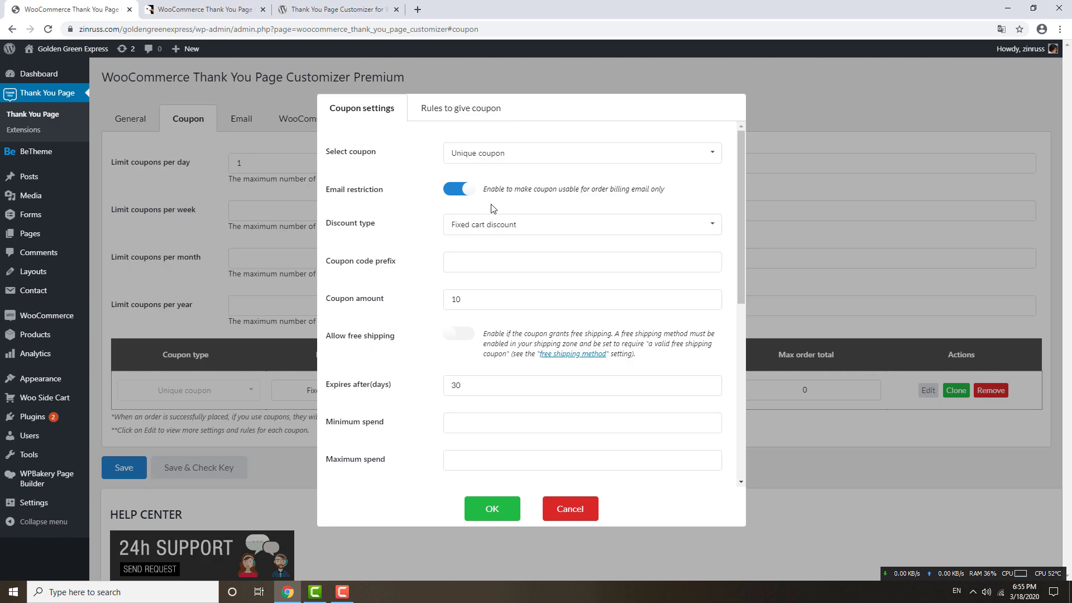
{"action": "left_click", "coordinate": [569, 507]}
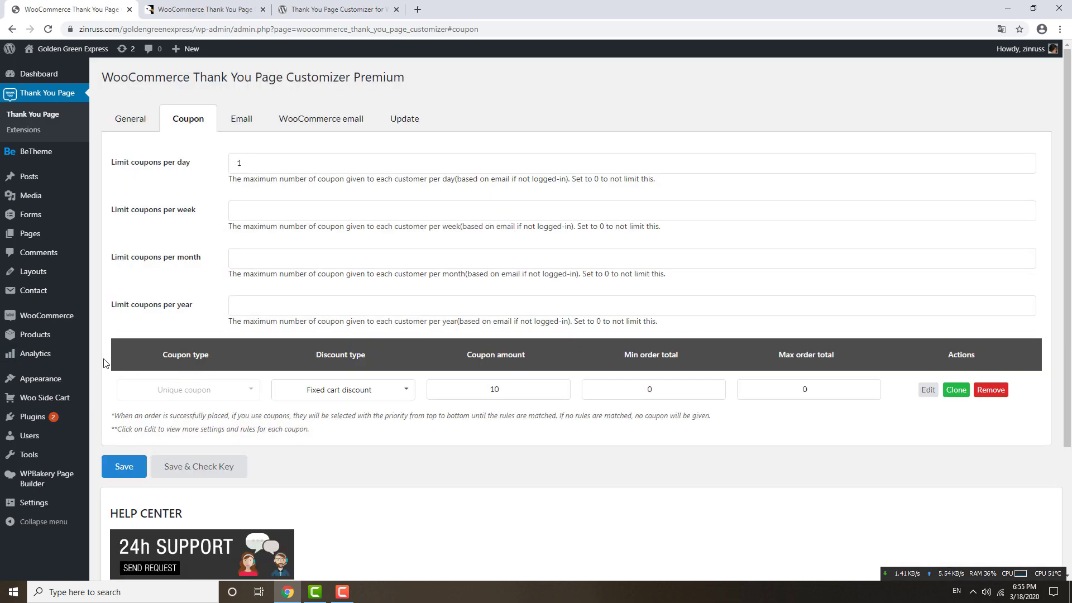
Try the Existing coupon option and its coupon code lookup in the coupon's settings, discarding the changes.
{"action": "left_click", "coordinate": [928, 390]}
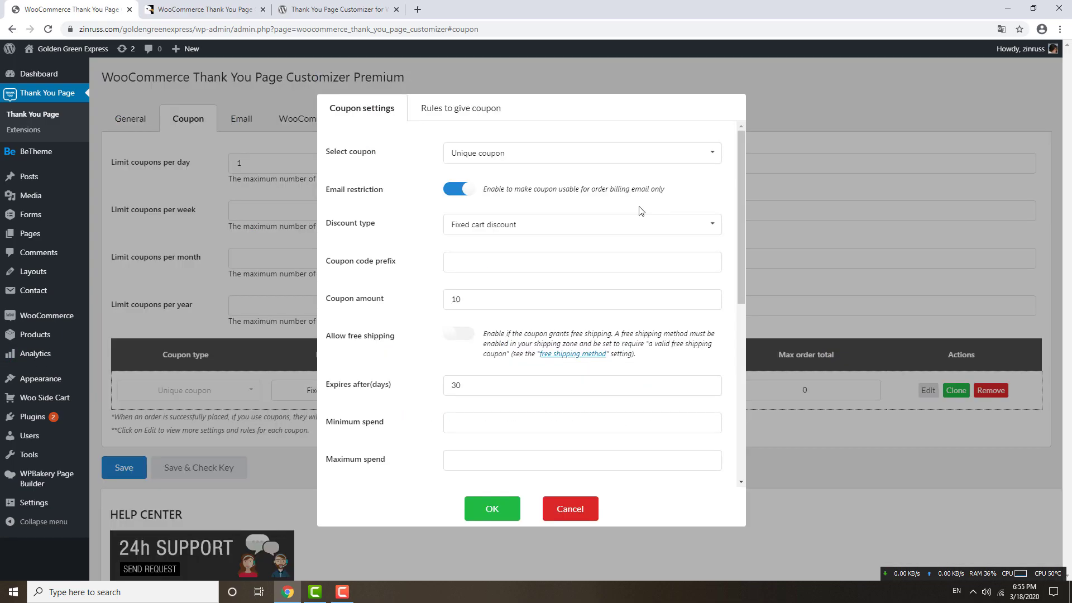
{"action": "left_click", "coordinate": [511, 158]}
{"action": "left_click", "coordinate": [473, 200]}
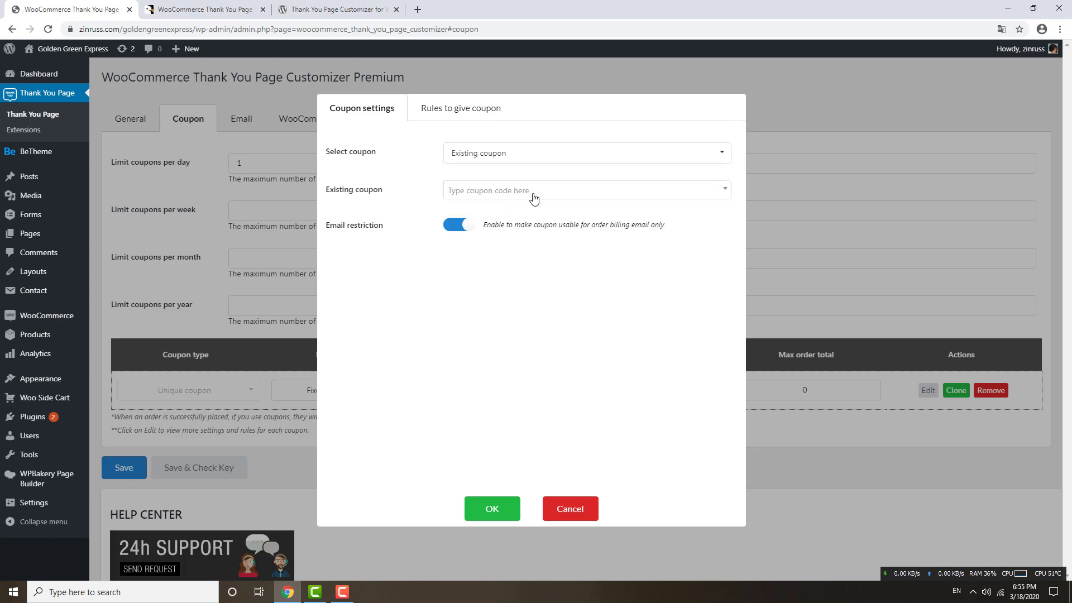
{"action": "left_click", "coordinate": [461, 192]}
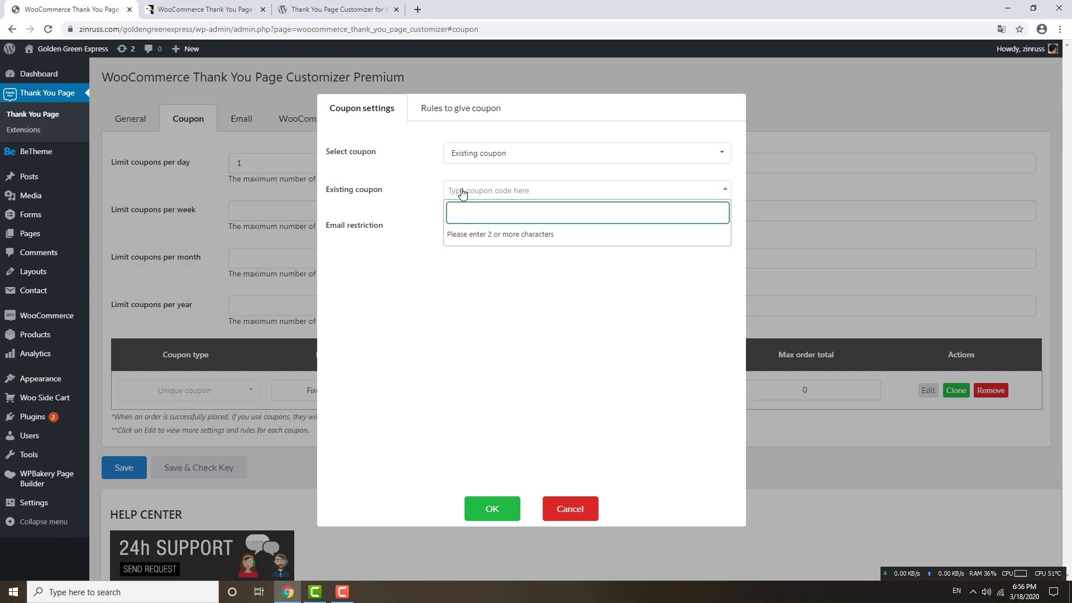
{"action": "mouse_move", "coordinate": [53, 319]}
{"action": "left_click", "coordinate": [564, 510]}
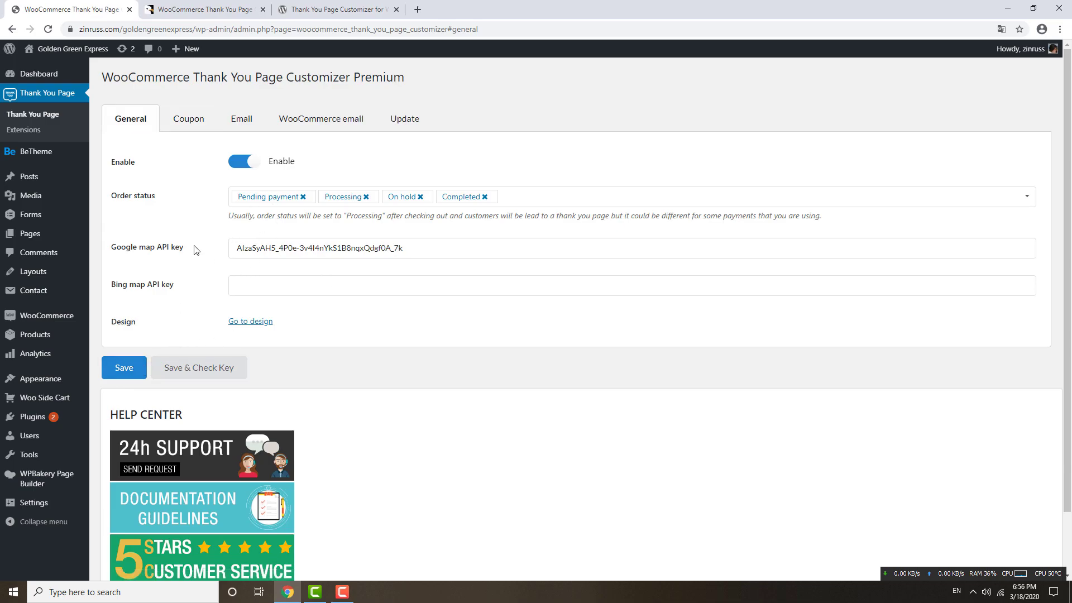
Save the plugin's general settings and open the thank you page design in the customizer.
{"action": "left_click", "coordinate": [124, 368]}
{"action": "left_click", "coordinate": [262, 323]}
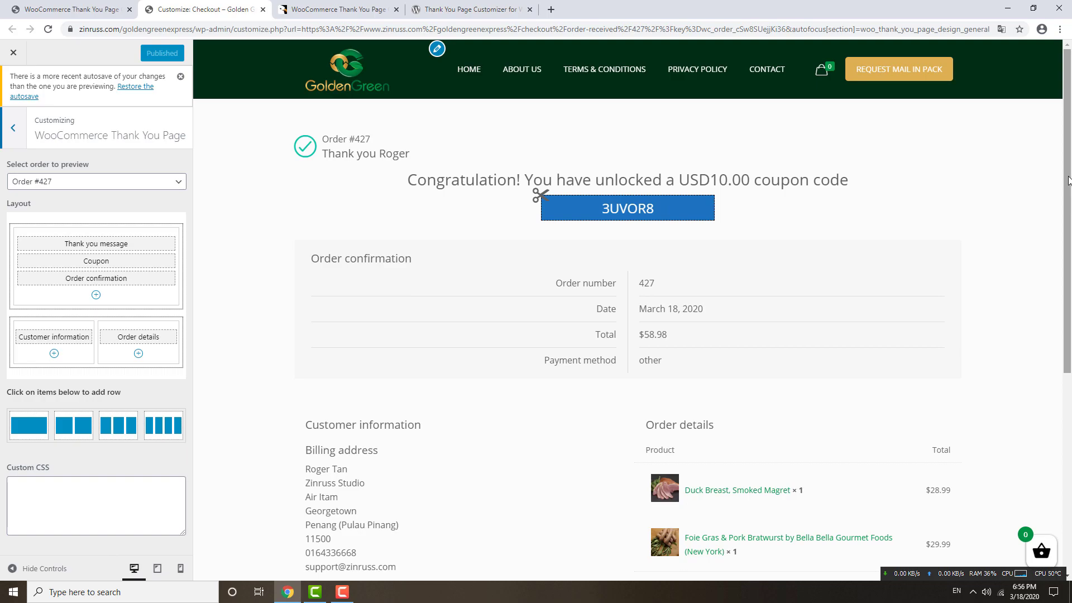
Examine the order confirmation, customer information and order details in the thank you page preview.
{"action": "left_click_drag", "start_coordinate": [1068, 180], "coordinate": [1067, 208]}
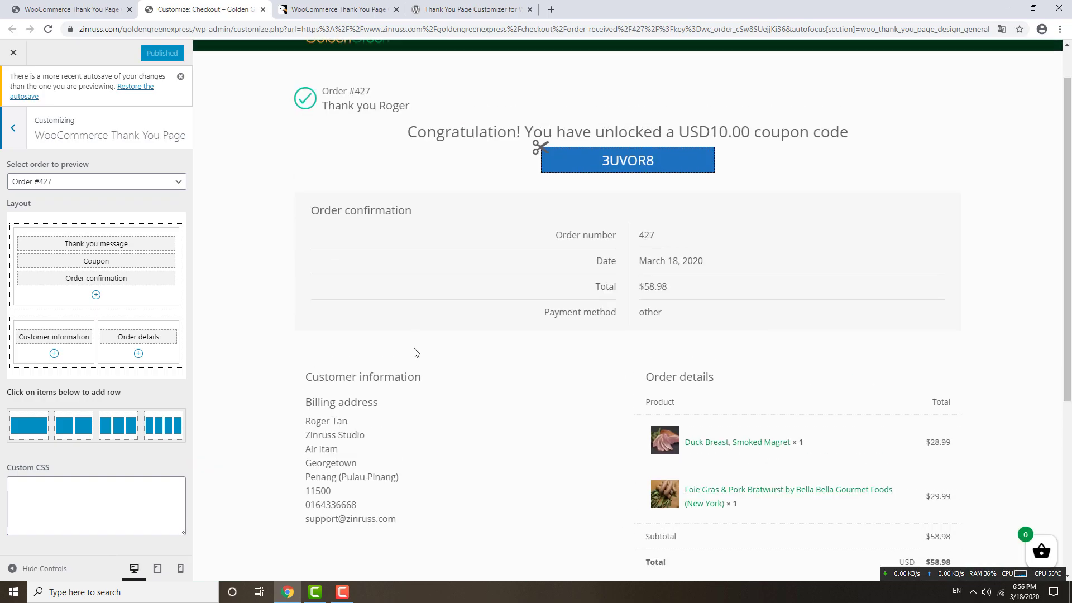
{"action": "scroll", "coordinate": [782, 323], "scroll_direction": "down", "scroll_amount": 4}
{"action": "scroll", "coordinate": [802, 316], "scroll_direction": "up", "scroll_amount": 4}
{"action": "left_click_drag", "start_coordinate": [1066, 267], "coordinate": [945, 279]}
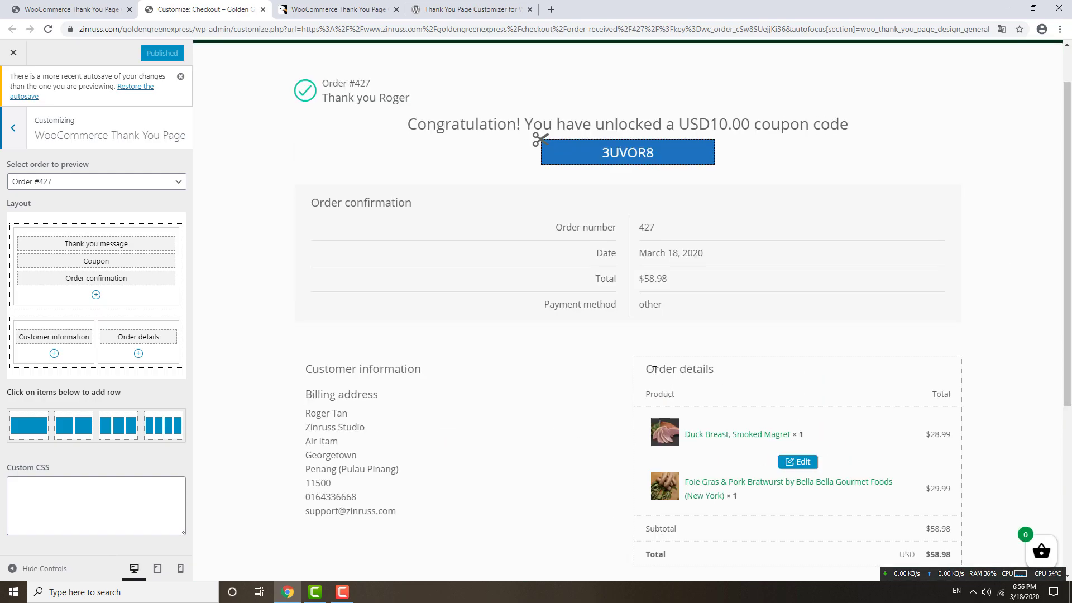
{"action": "scroll", "coordinate": [670, 403], "scroll_direction": "down", "scroll_amount": 2}
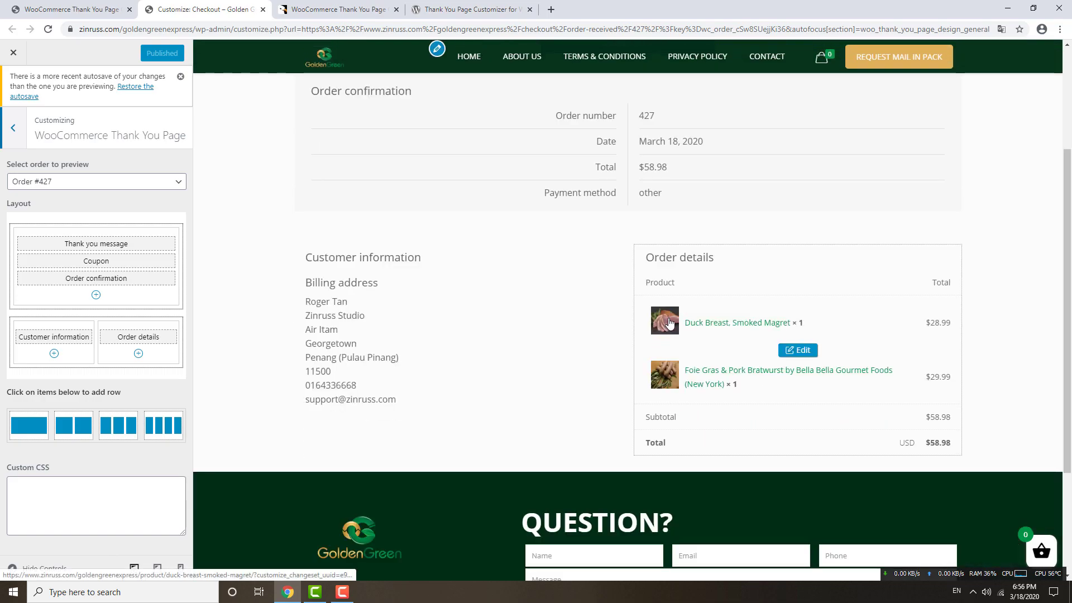
{"action": "left_click_drag", "start_coordinate": [798, 322], "coordinate": [805, 324]}
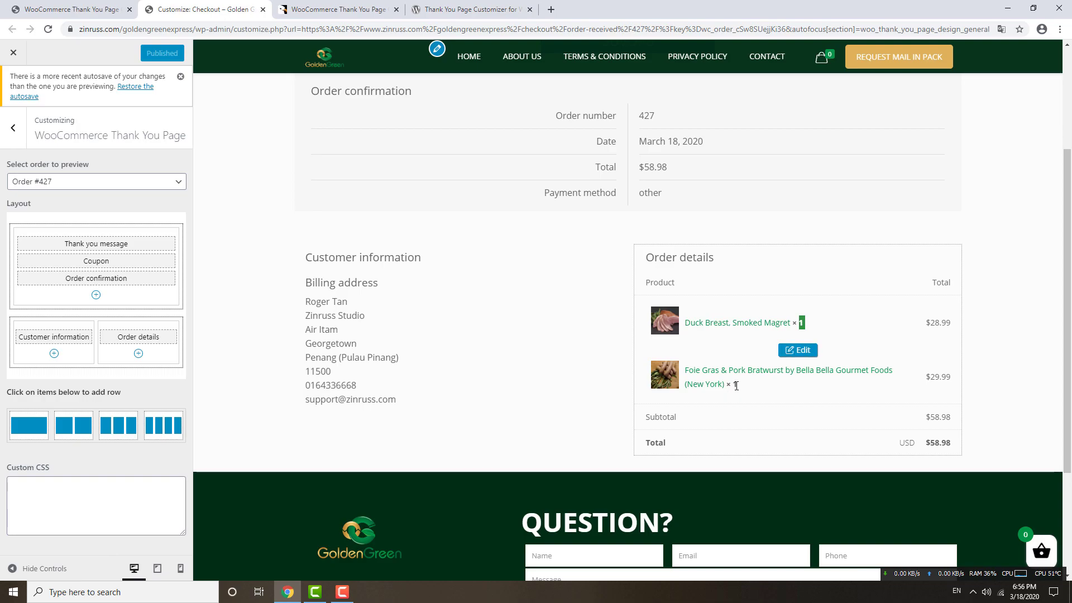
{"action": "scroll", "coordinate": [575, 410], "scroll_direction": "up", "scroll_amount": 2}
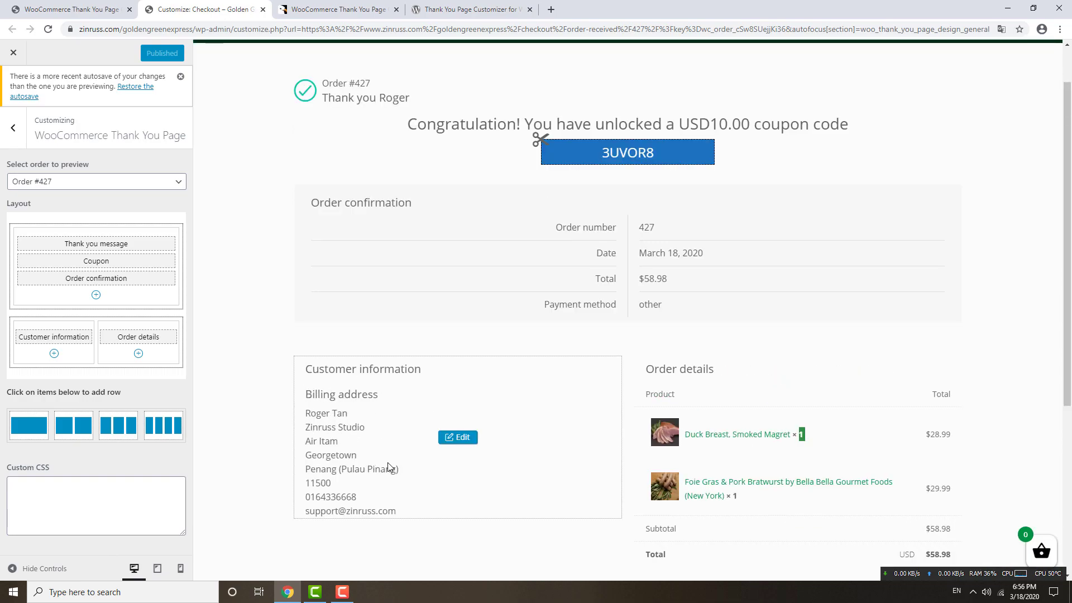
{"action": "double_click", "coordinate": [643, 228]}
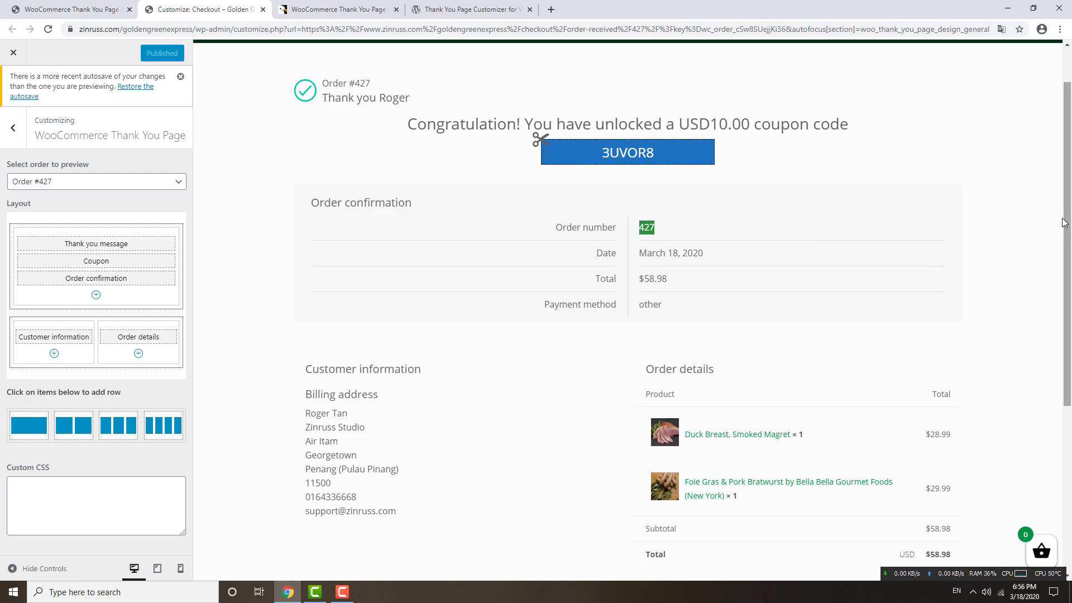
{"action": "scroll", "coordinate": [806, 265], "scroll_direction": "up", "scroll_amount": 1}
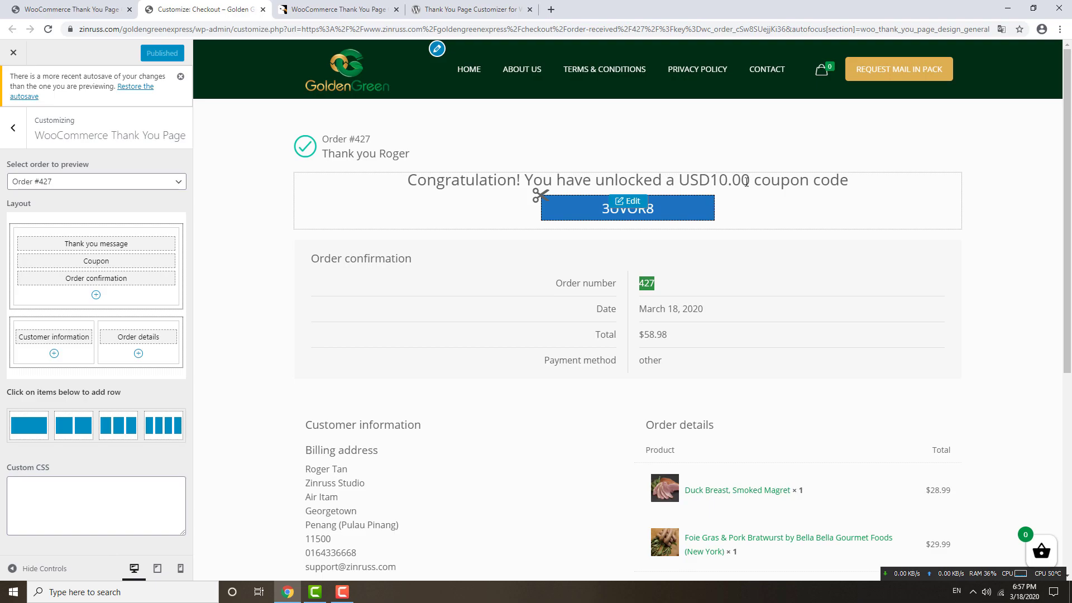
Examine the coupon message and code in the preview, along with the coupon's message text, color, font size and border settings.
{"action": "left_click_drag", "start_coordinate": [749, 181], "coordinate": [699, 181]}
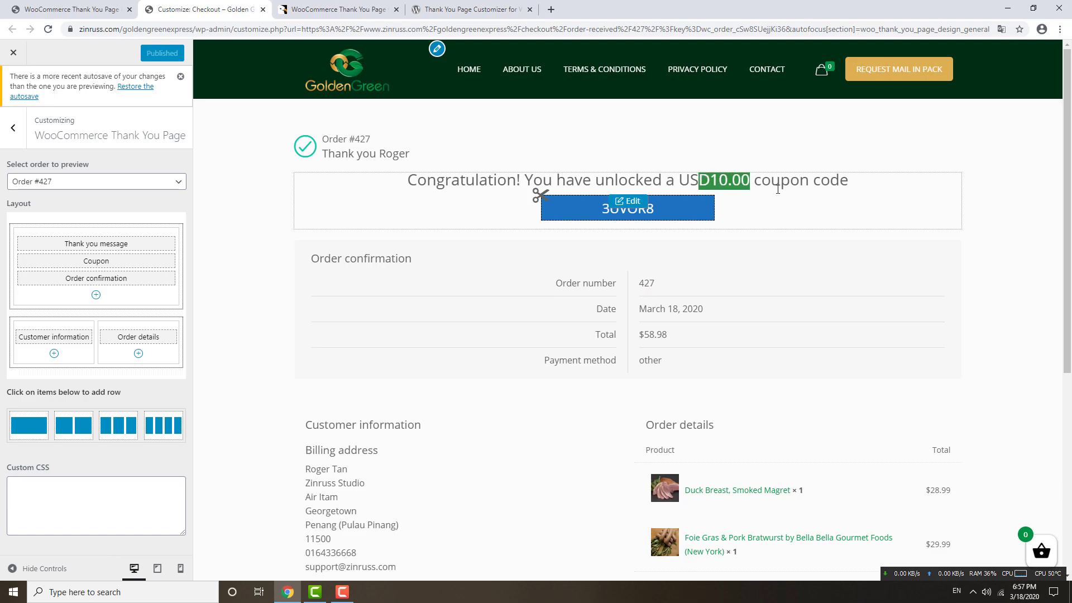
{"action": "double_click", "coordinate": [658, 212]}
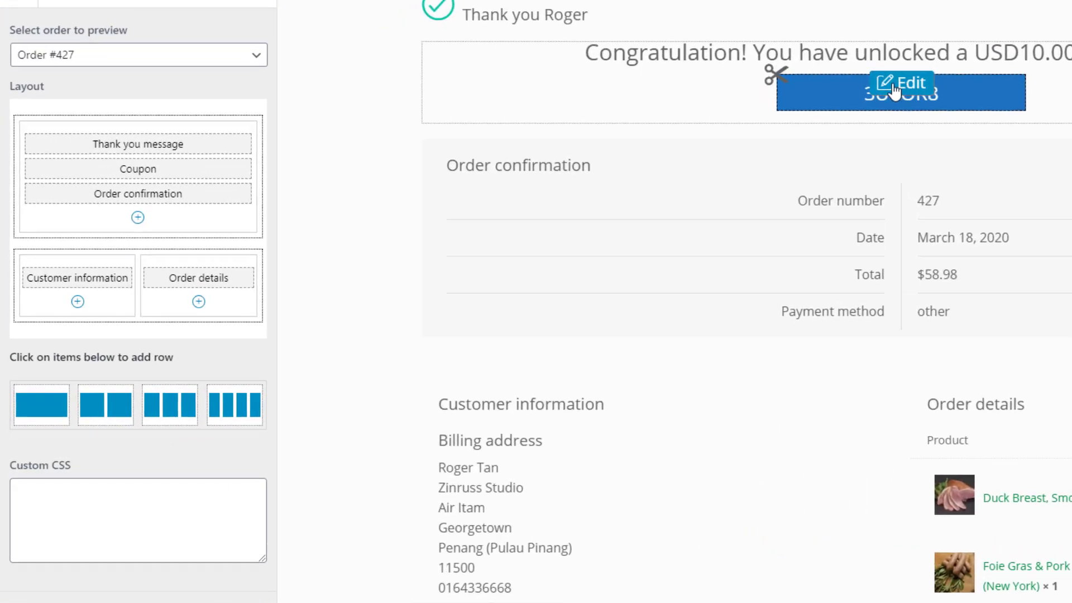
{"action": "left_click", "coordinate": [629, 201]}
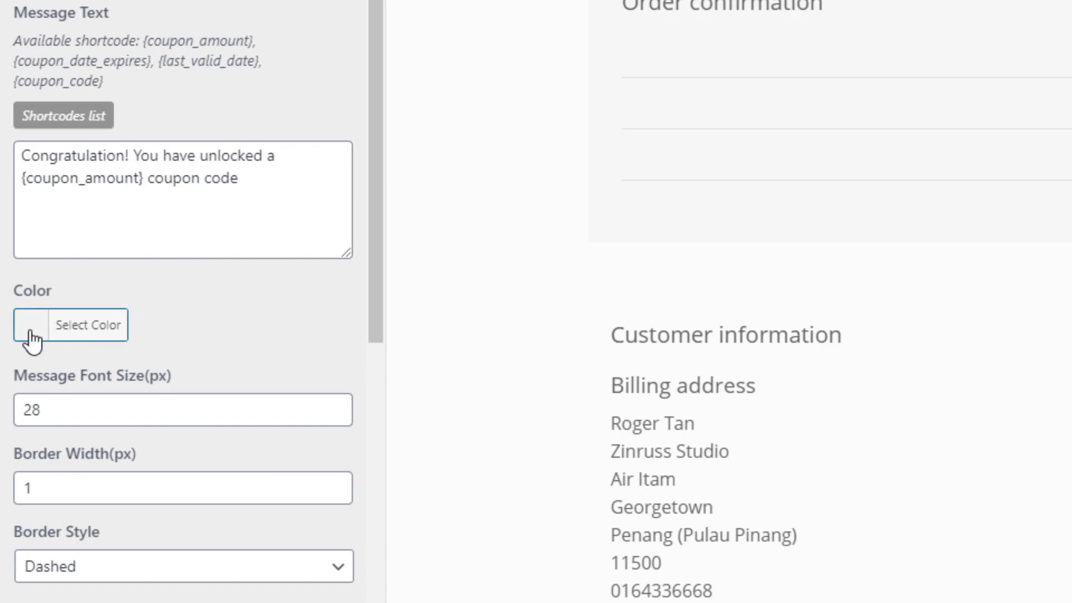
{"action": "scroll", "coordinate": [142, 361], "scroll_direction": "down", "scroll_amount": 2}
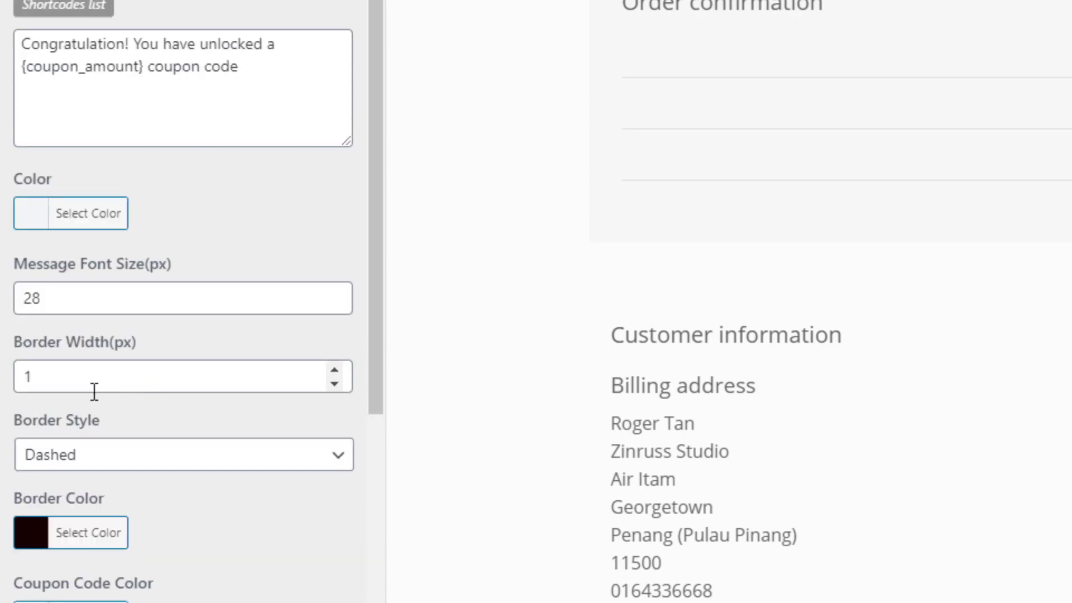
{"action": "scroll", "coordinate": [90, 543], "scroll_direction": "down", "scroll_amount": 5}
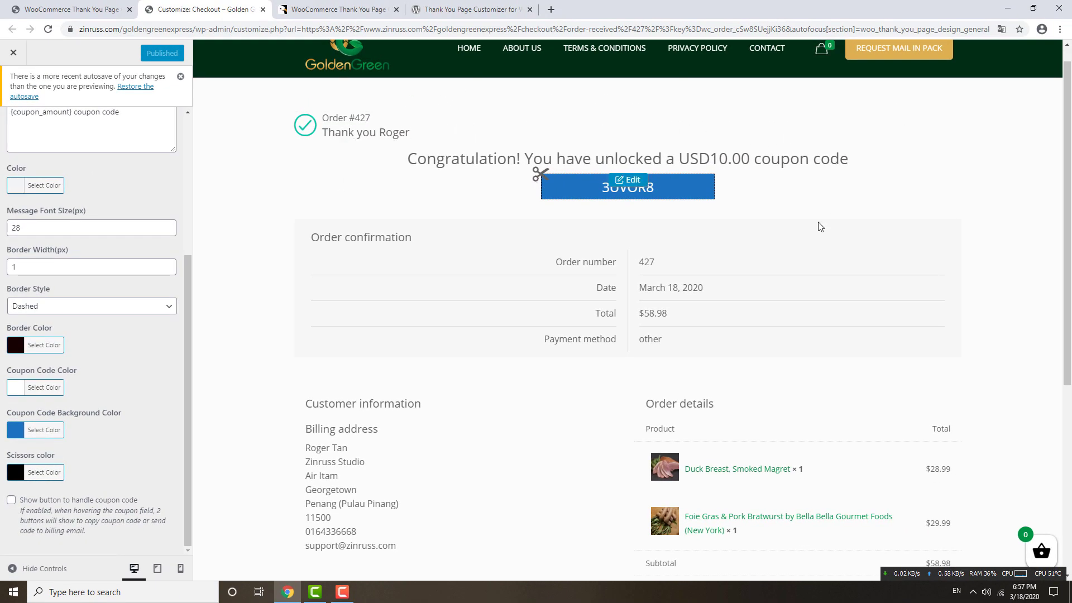
{"action": "left_click", "coordinate": [661, 186]}
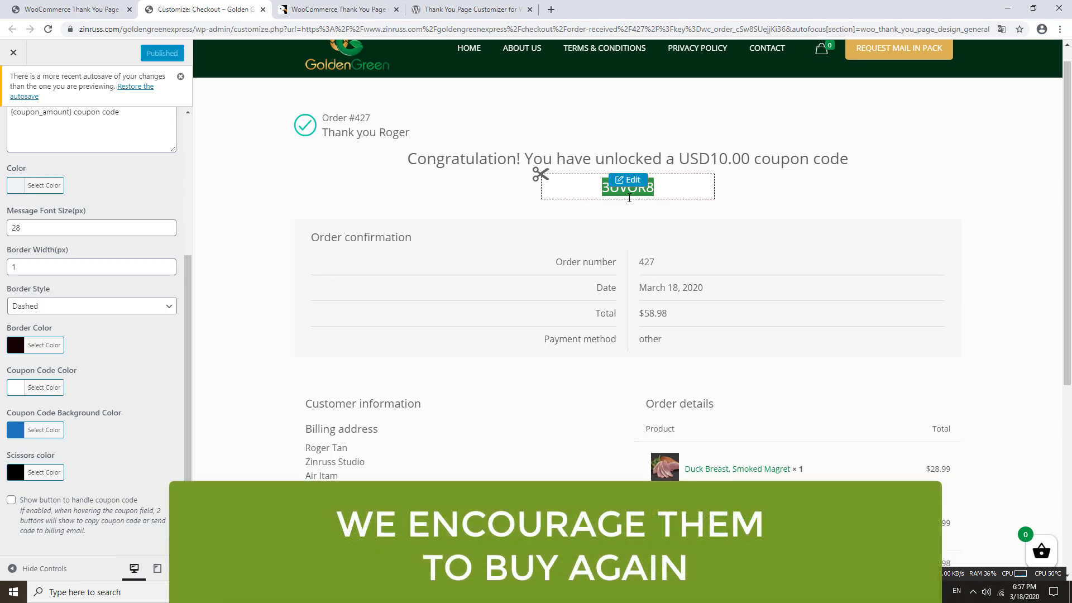
{"action": "left_click", "coordinate": [662, 188]}
{"action": "left_click", "coordinate": [619, 196]}
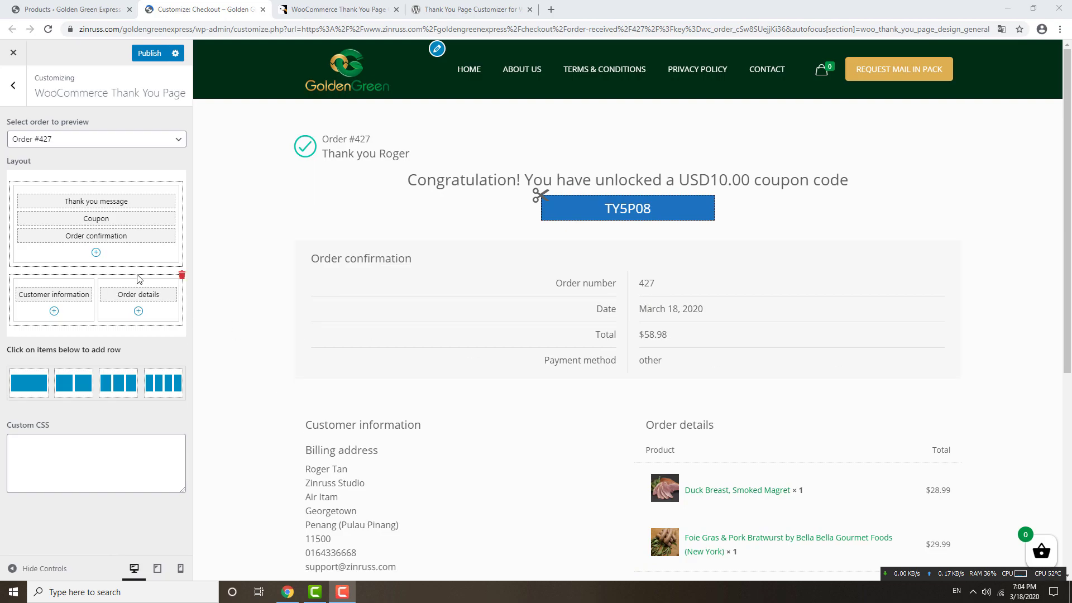
Add a Products component below the order confirmation in the thank you page layout.
{"action": "left_click", "coordinate": [96, 252]}
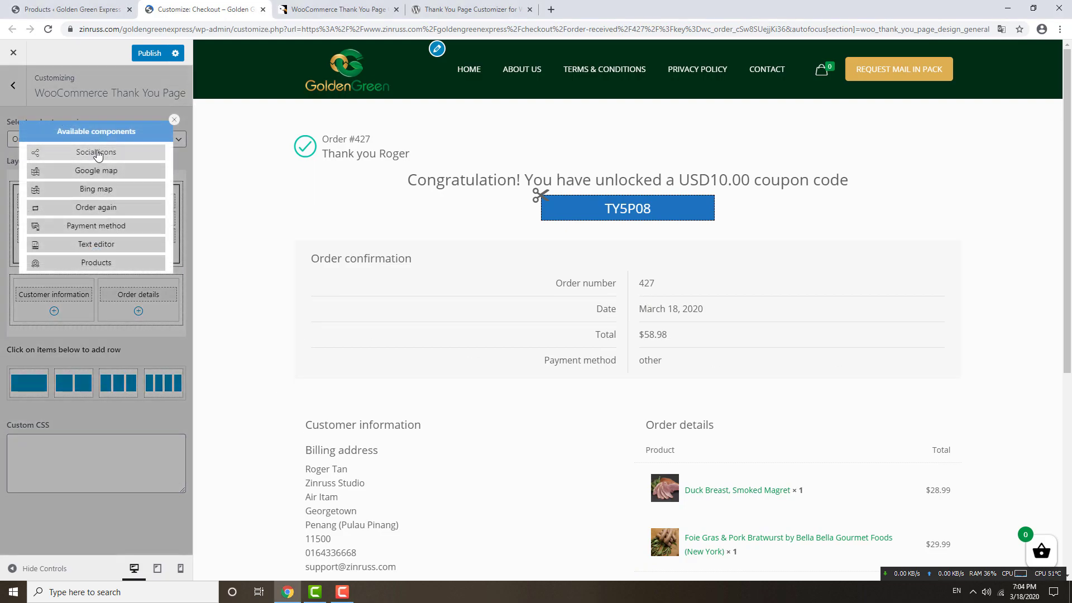
{"action": "left_click", "coordinate": [98, 263]}
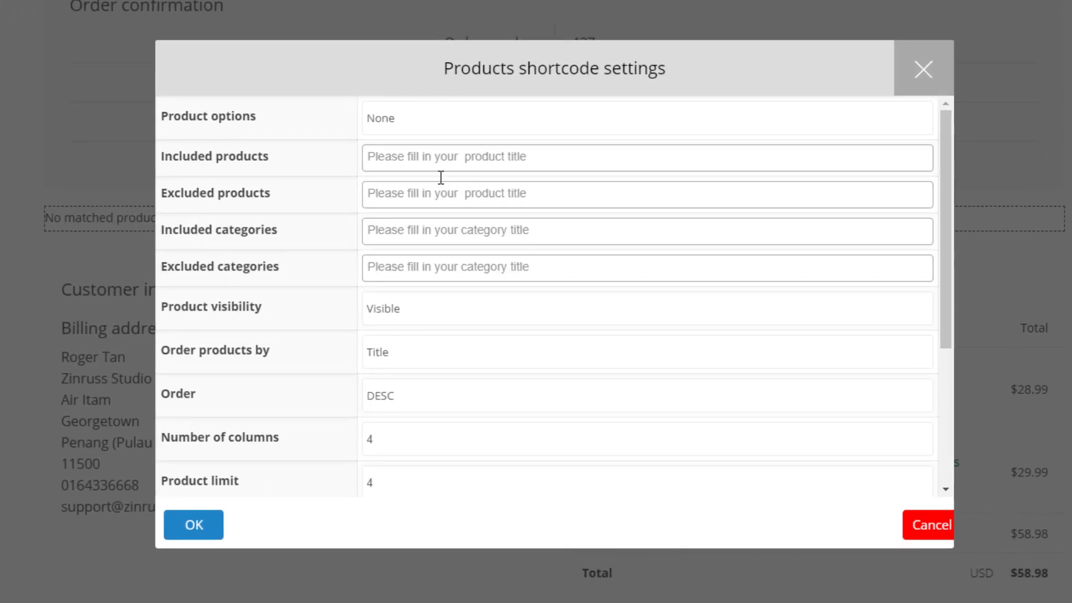
{"action": "left_click", "coordinate": [417, 122]}
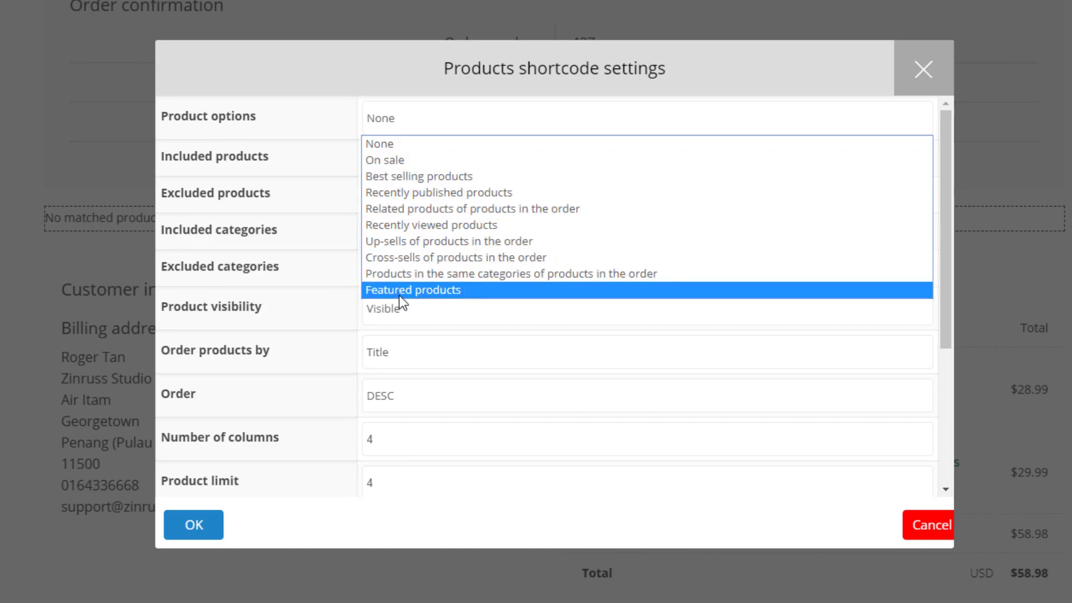
{"action": "left_click", "coordinate": [399, 241]}
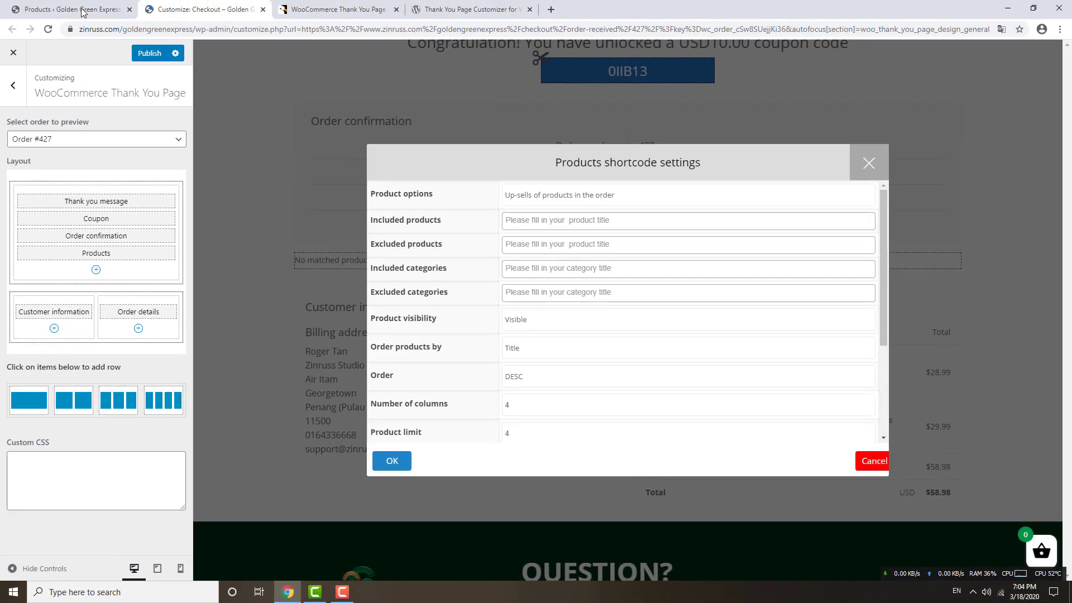
{"action": "left_click", "coordinate": [82, 11]}
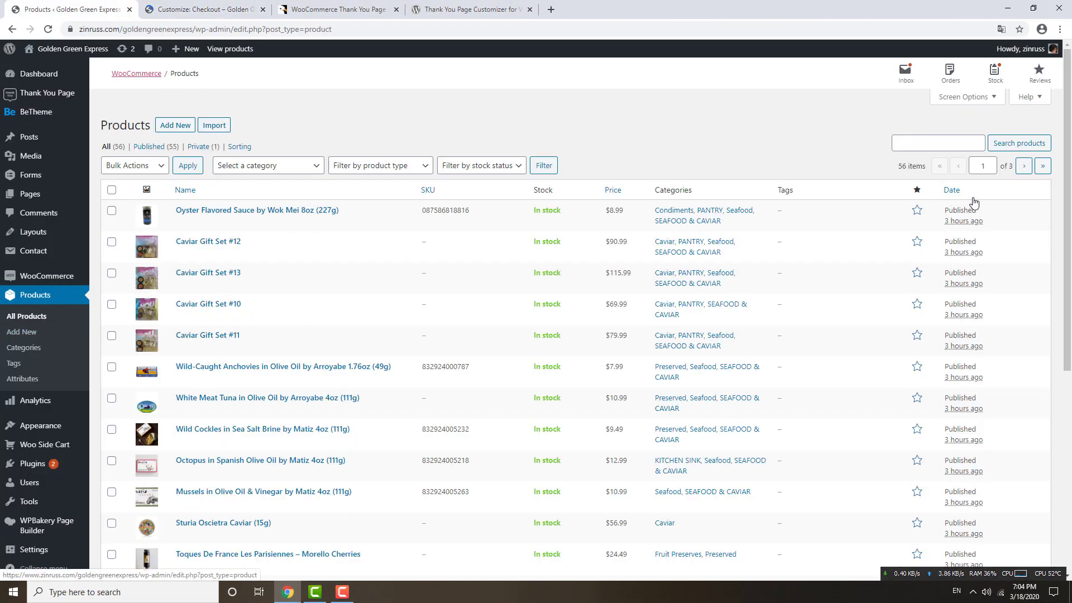
{"action": "left_click", "coordinate": [204, 11]}
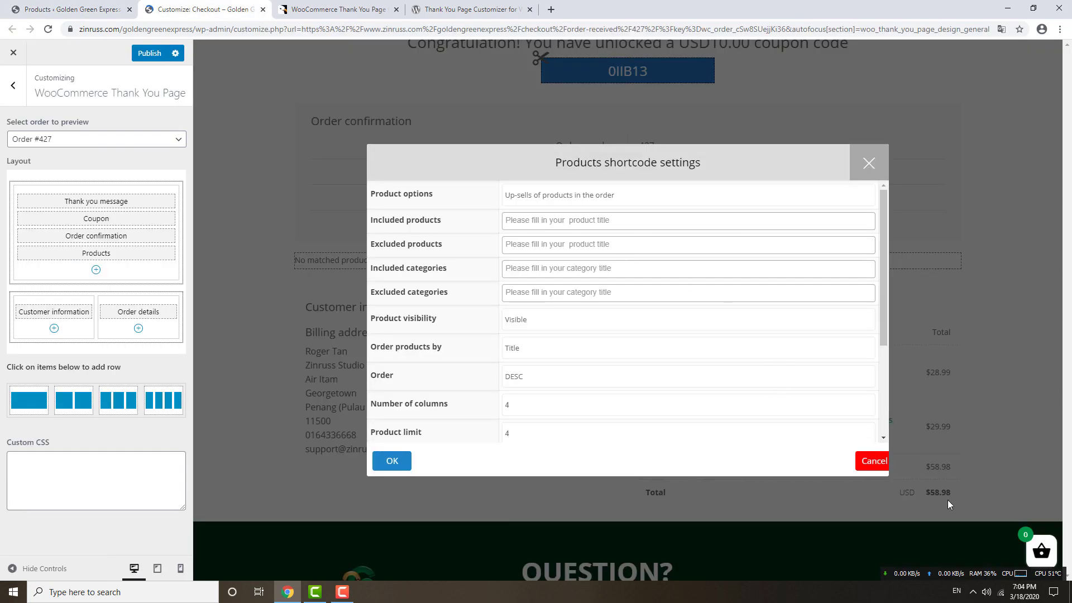
{"action": "triple_click", "coordinate": [741, 158]}
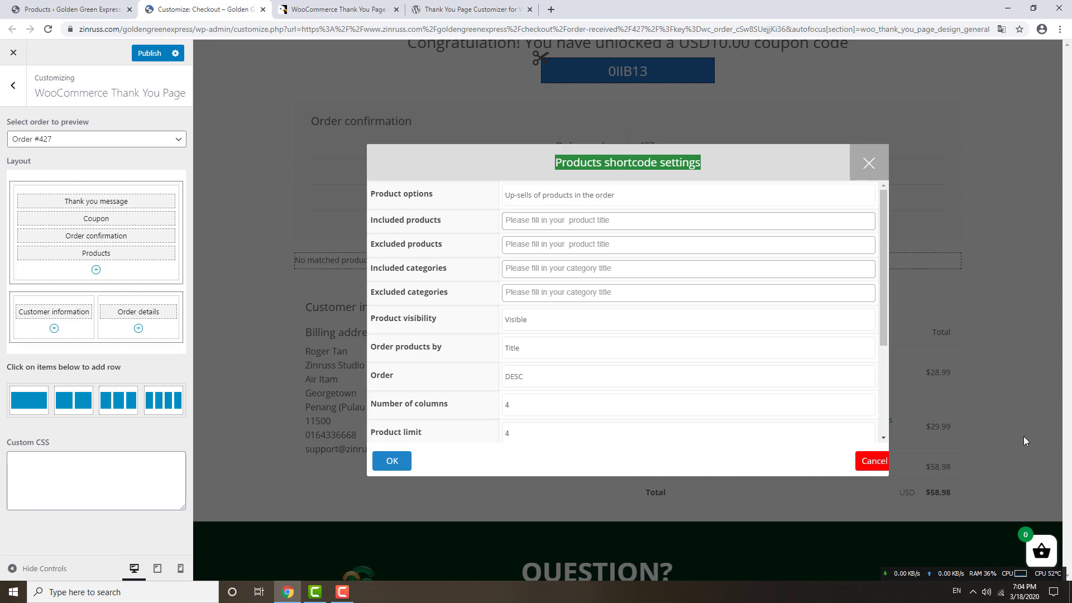
{"action": "left_click", "coordinate": [869, 461]}
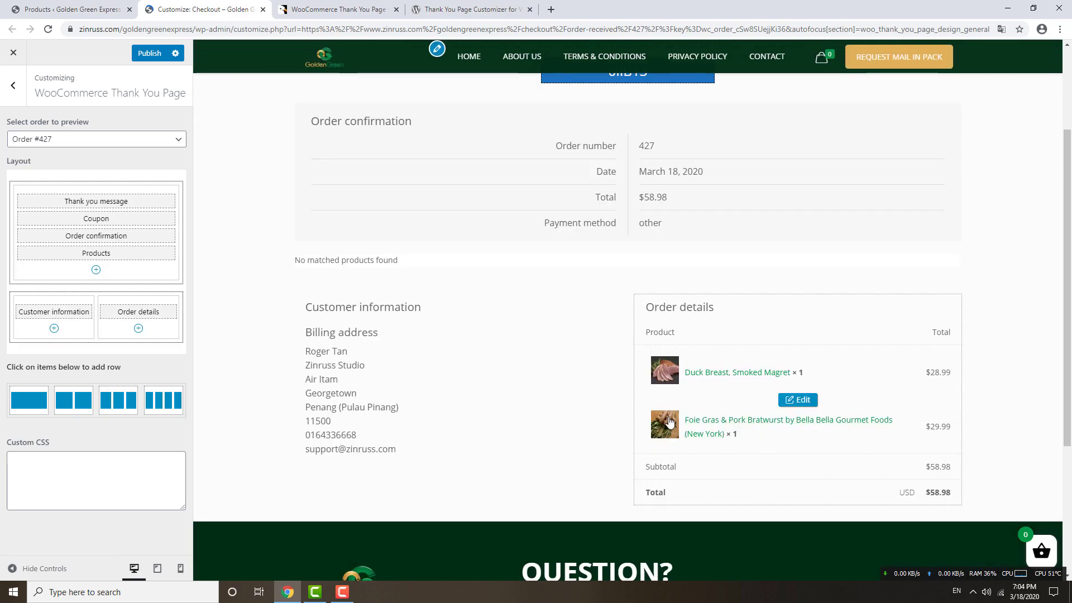
Open the Duck Breast, Smoked Magret product from the last page of the product list and examine its linked upsells.
{"action": "left_click", "coordinate": [73, 9]}
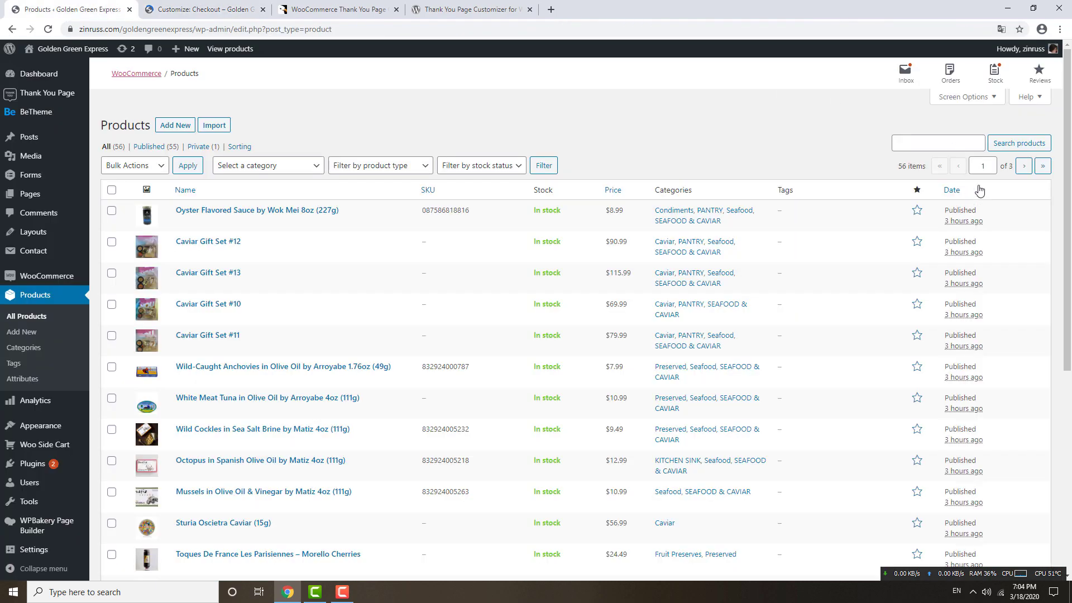
{"action": "left_click", "coordinate": [1042, 166]}
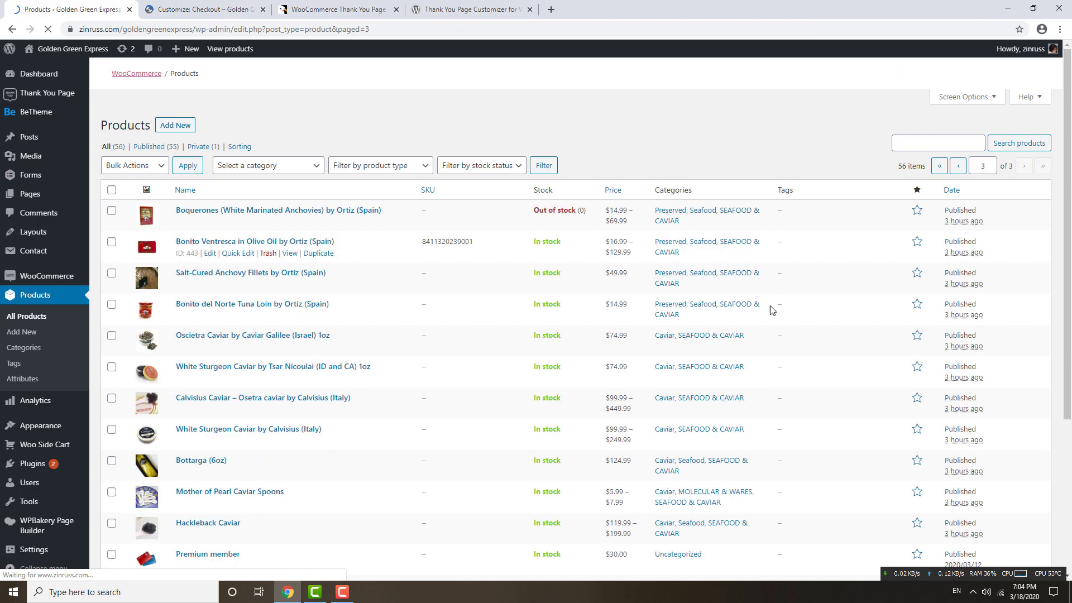
{"action": "scroll", "coordinate": [772, 307], "scroll_direction": "down", "scroll_amount": 4}
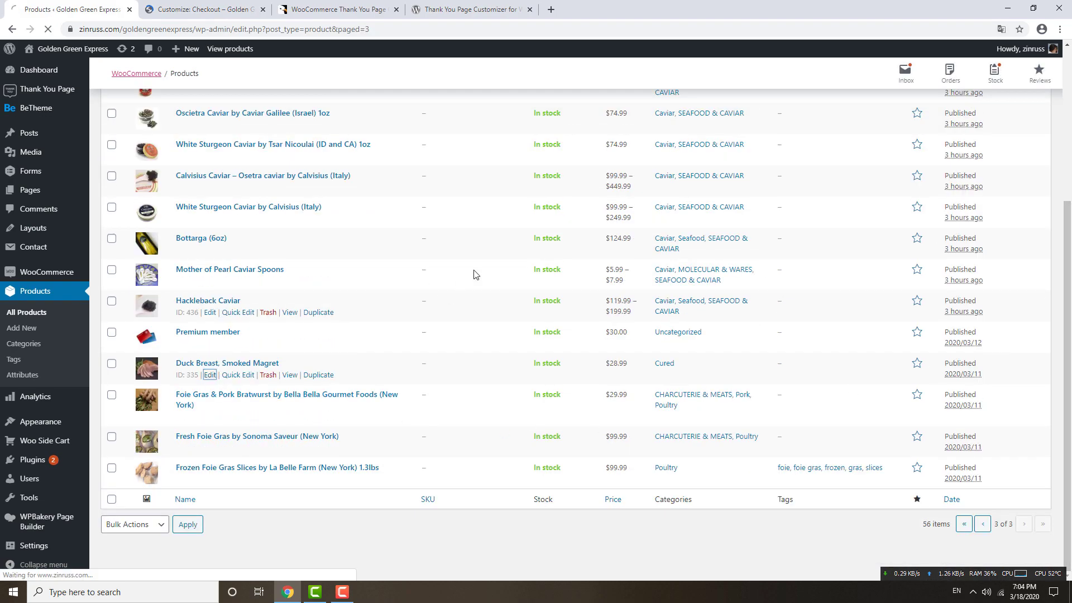
{"action": "scroll", "coordinate": [711, 336], "scroll_direction": "down", "scroll_amount": 4}
{"action": "left_click", "coordinate": [146, 344]}
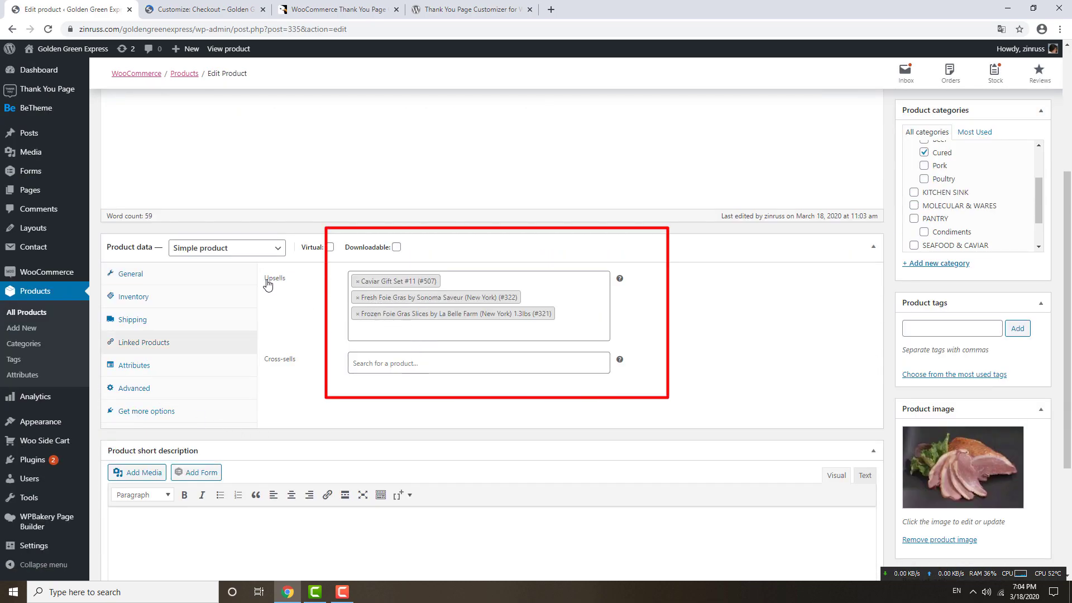
{"action": "mouse_move", "coordinate": [619, 279]}
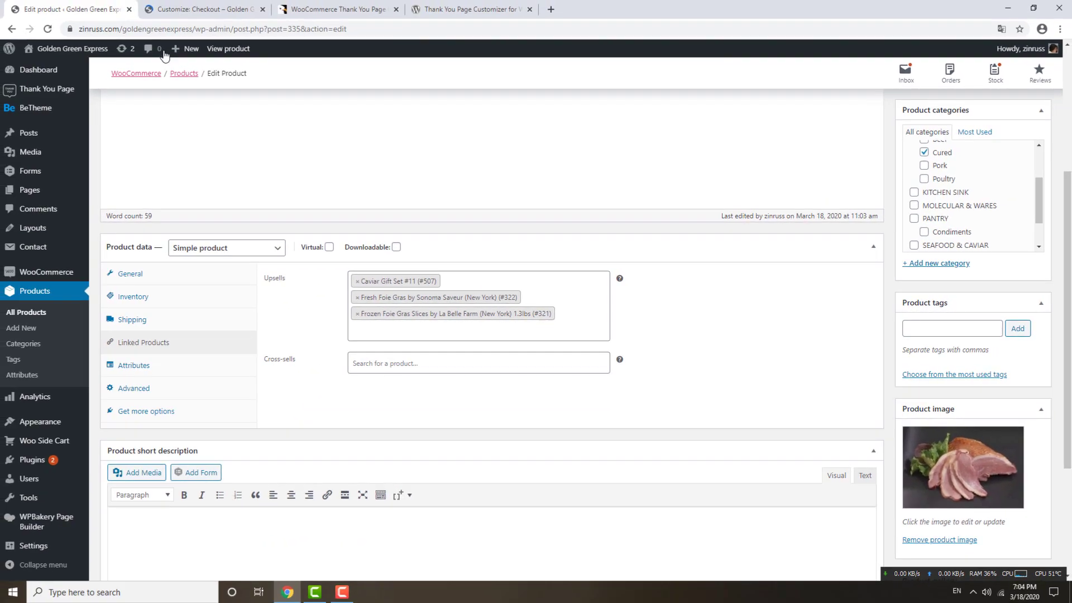
Back in the customizer, set the Products component to show up-sells of products in the order in 3 columns, and review the preview.
{"action": "left_click", "coordinate": [193, 11]}
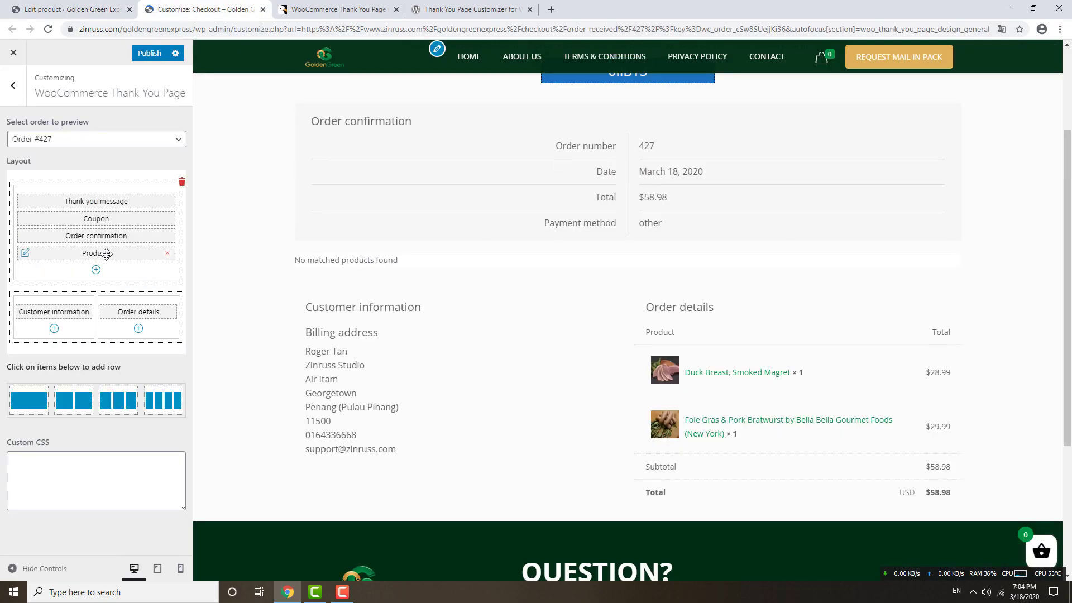
{"action": "left_click", "coordinate": [57, 247]}
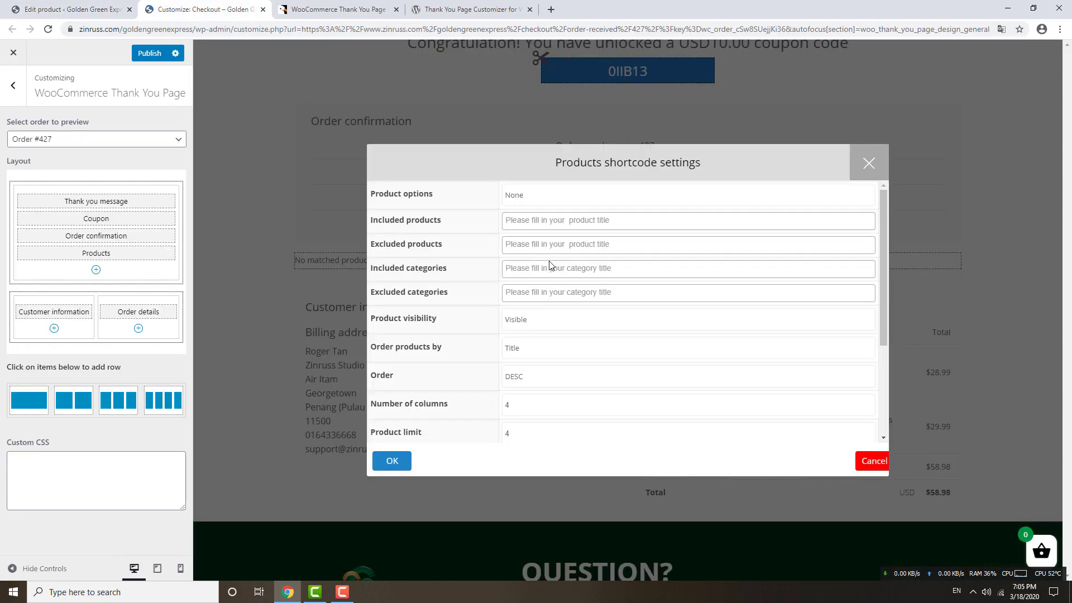
{"action": "left_click", "coordinate": [552, 196]}
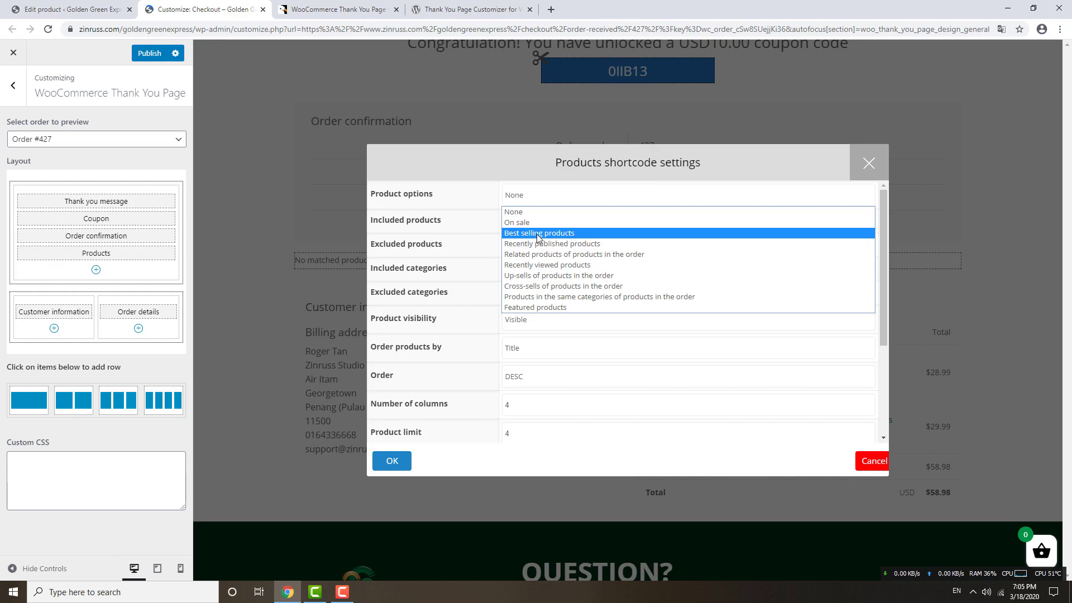
{"action": "left_click", "coordinate": [530, 276]}
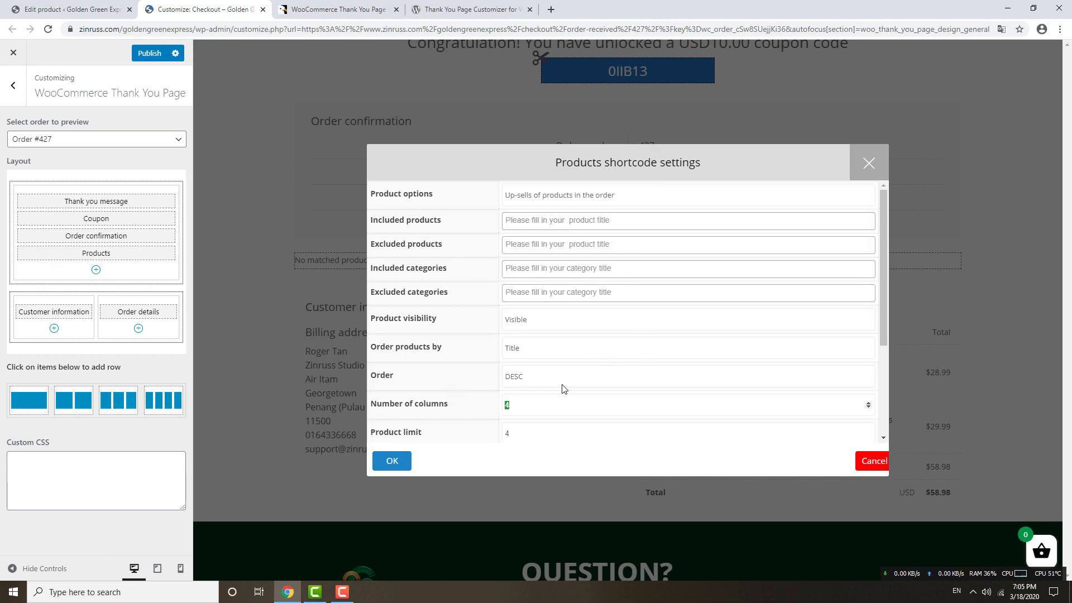
{"action": "type", "text": "3"}
{"action": "scroll", "coordinate": [556, 364], "scroll_direction": "down", "scroll_amount": 3}
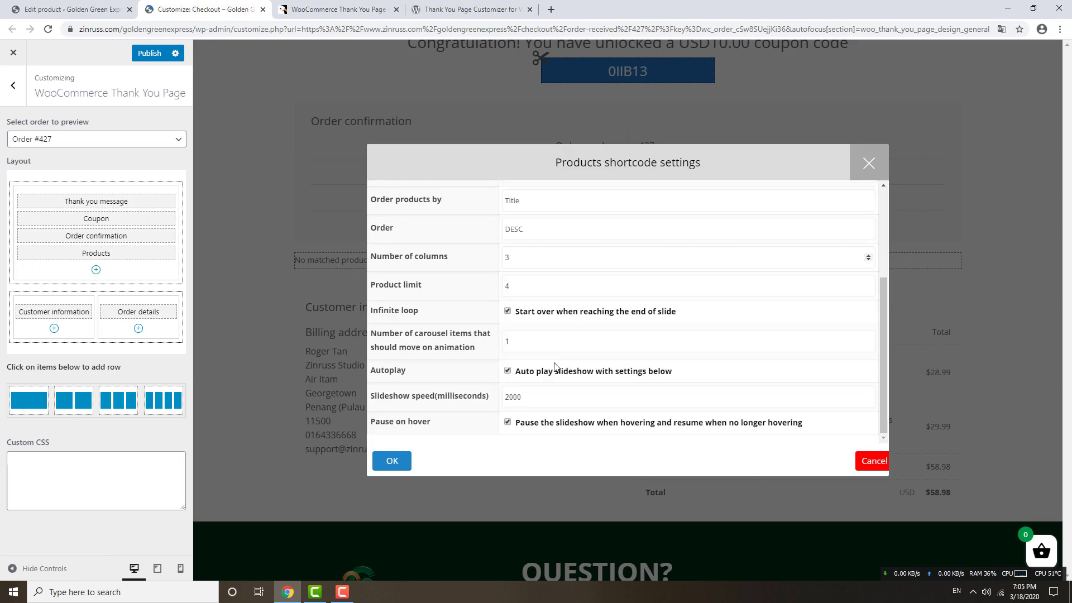
{"action": "key", "text": "Tab"}
{"action": "left_click", "coordinate": [392, 461]}
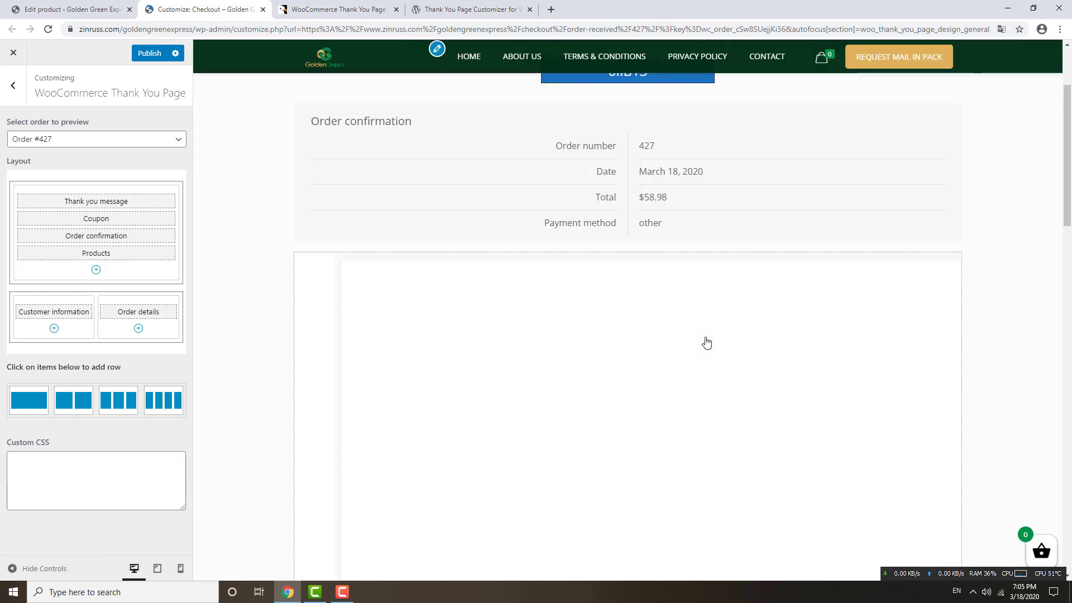
{"action": "scroll", "coordinate": [1071, 257], "scroll_direction": "down", "scroll_amount": 2}
{"action": "scroll", "coordinate": [1070, 257], "scroll_direction": "down", "scroll_amount": 2}
{"action": "scroll", "coordinate": [748, 279], "scroll_direction": "up", "scroll_amount": 2}
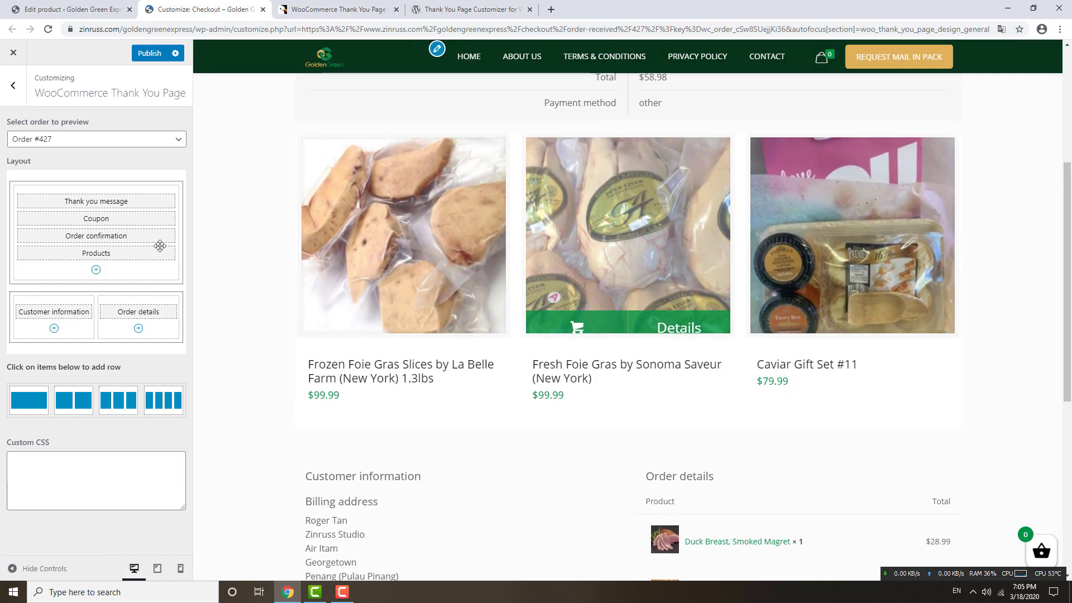
Add a second Products component beneath the first, choose Featured products as its product option, and review the page preview.
{"action": "left_click", "coordinate": [96, 270]}
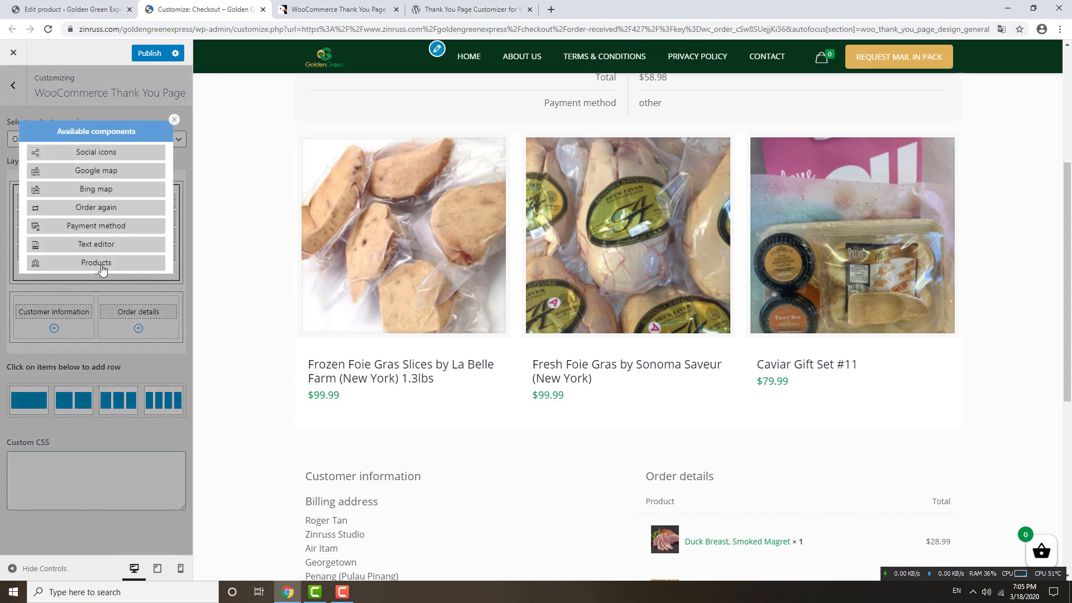
{"action": "left_click", "coordinate": [104, 263]}
{"action": "left_click", "coordinate": [554, 201]}
{"action": "left_click_drag", "start_coordinate": [885, 296], "coordinate": [887, 175]}
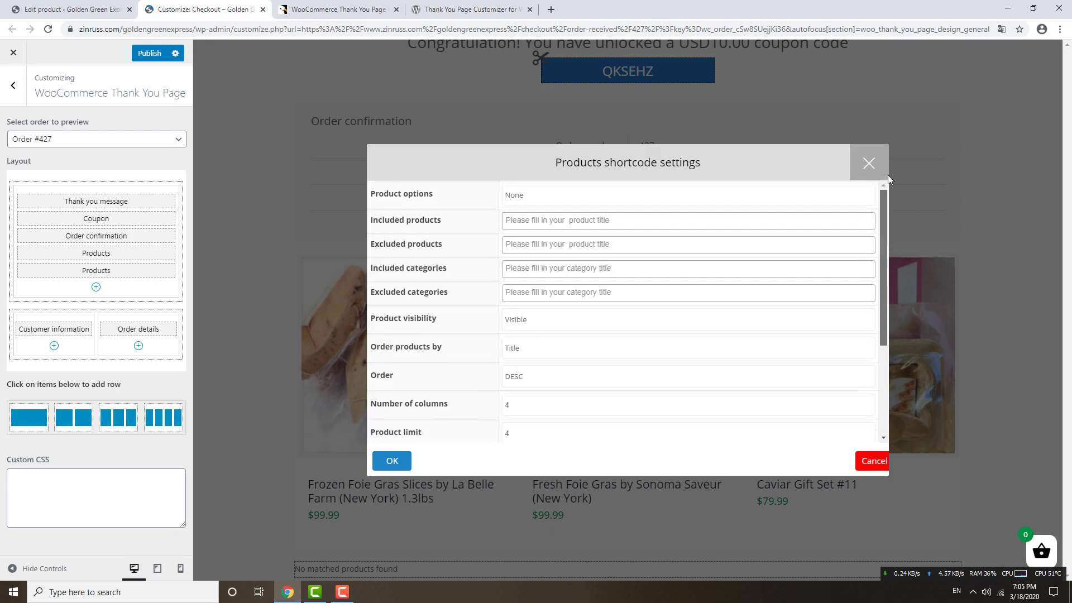
{"action": "left_click", "coordinate": [557, 196]}
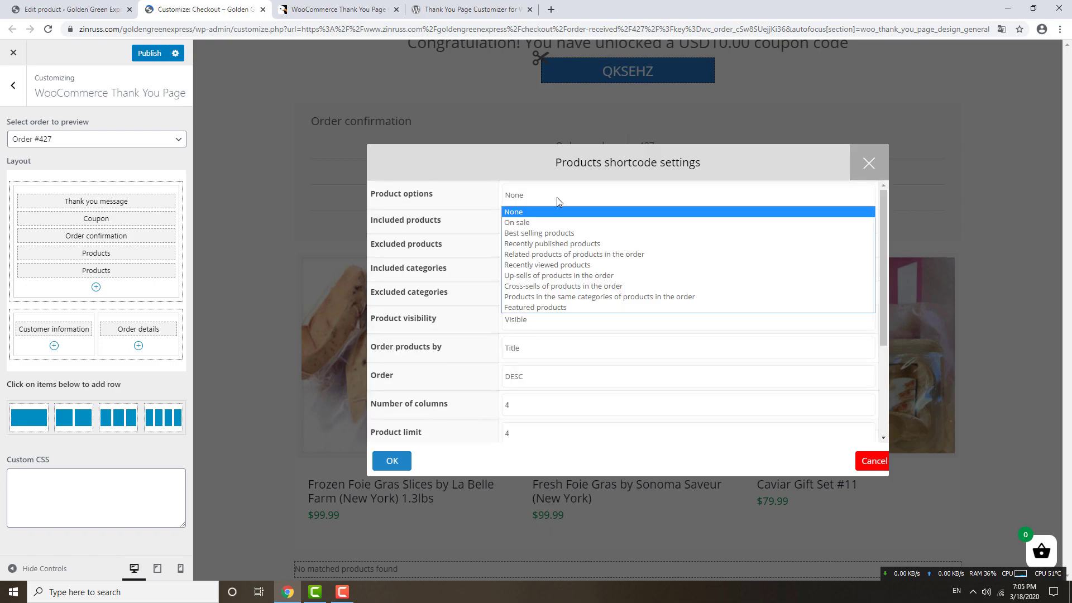
{"action": "left_click", "coordinate": [540, 308]}
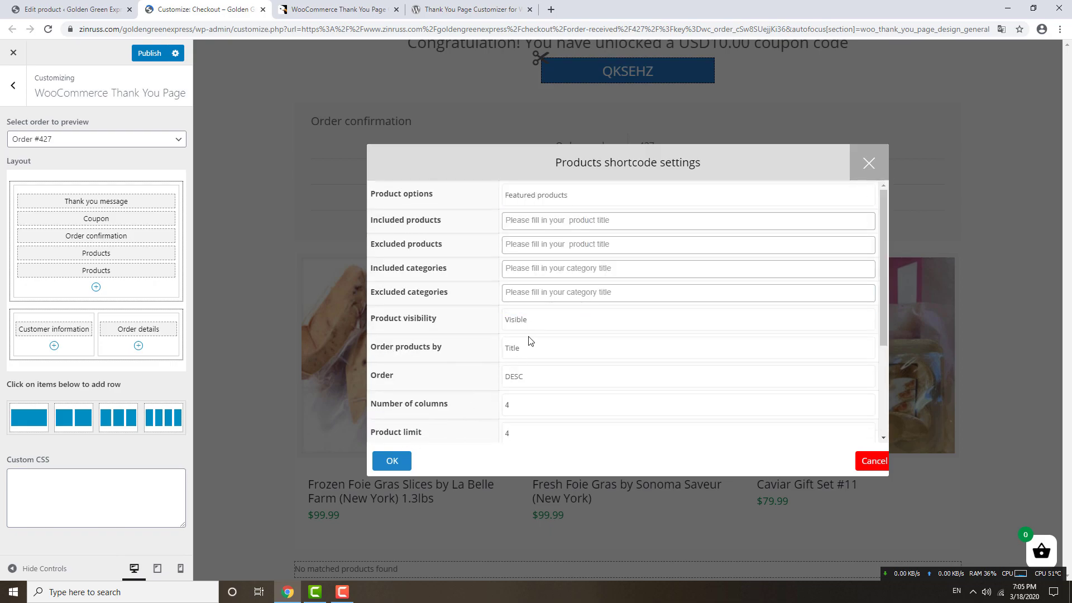
{"action": "left_click", "coordinate": [873, 462]}
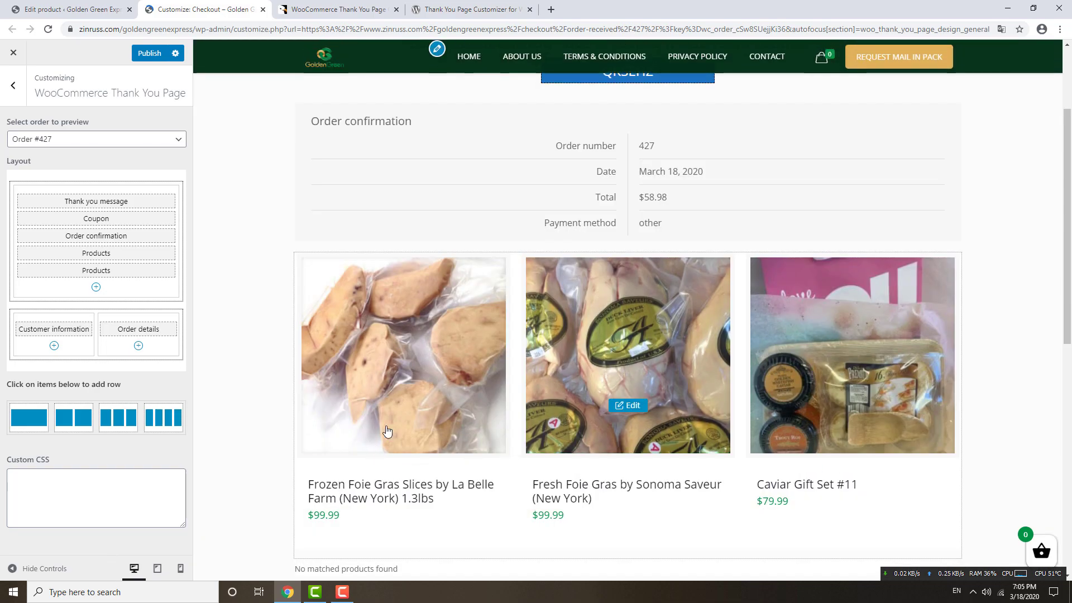
{"action": "scroll", "coordinate": [316, 282], "scroll_direction": "down", "scroll_amount": 3}
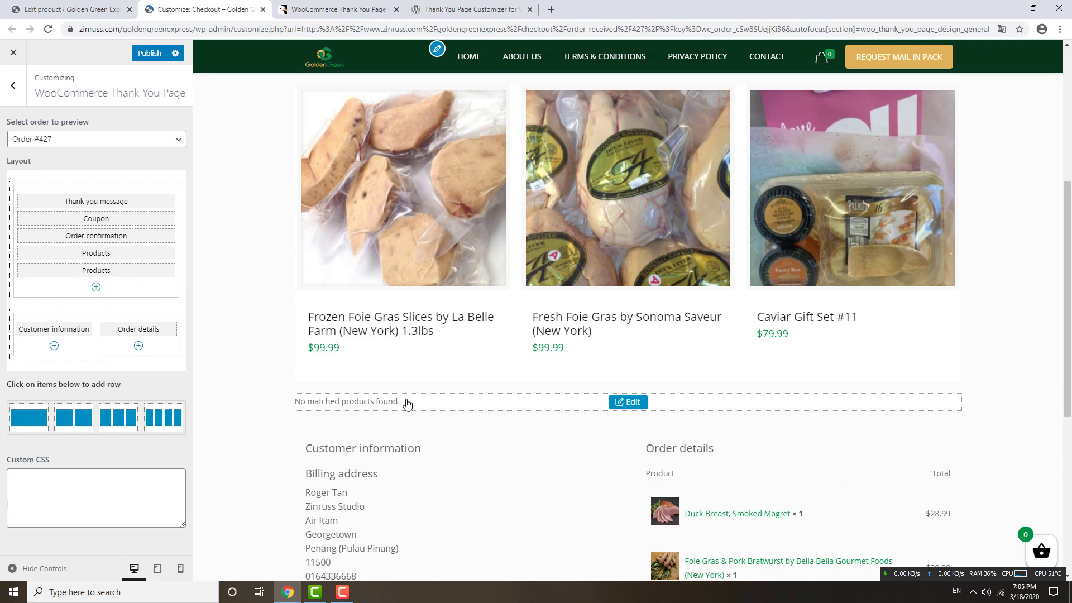
{"action": "scroll", "coordinate": [1068, 265], "scroll_direction": "up", "scroll_amount": 3}
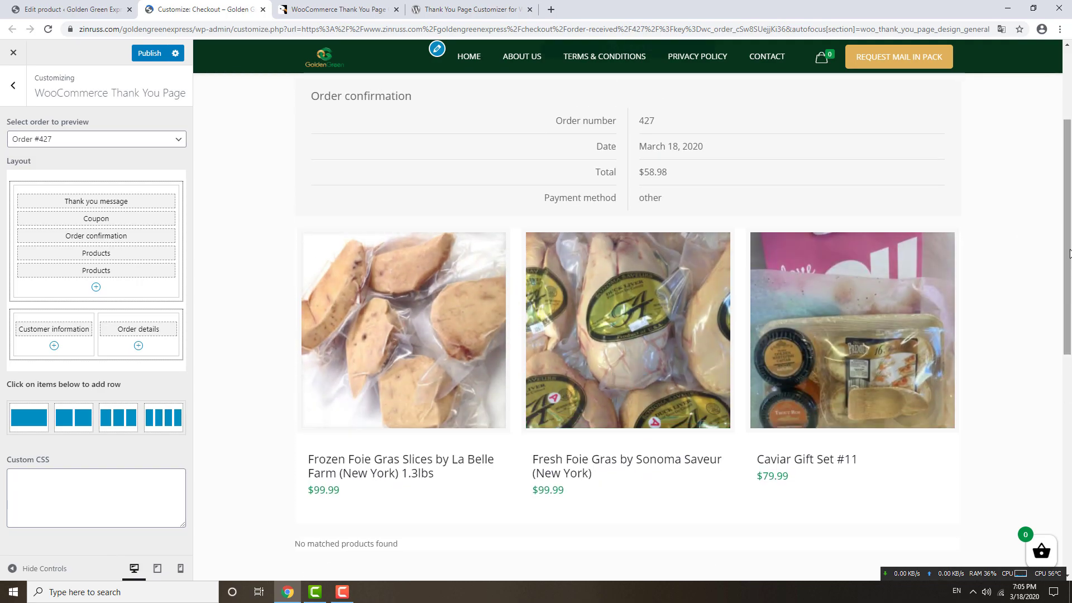
{"action": "scroll", "coordinate": [1066, 265], "scroll_direction": "up", "scroll_amount": 2}
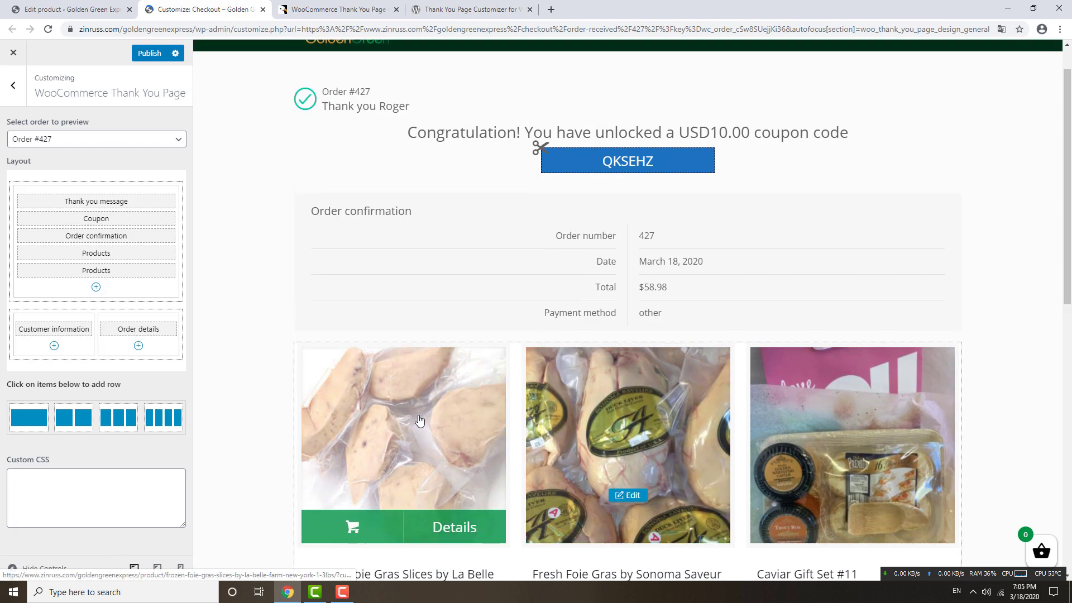
Remove the second Products component, move the remaining one above Order confirmation, and review the page preview from the order heading to the order details.
{"action": "left_click", "coordinate": [169, 272]}
{"action": "left_click_drag", "start_coordinate": [109, 254], "coordinate": [109, 235]}
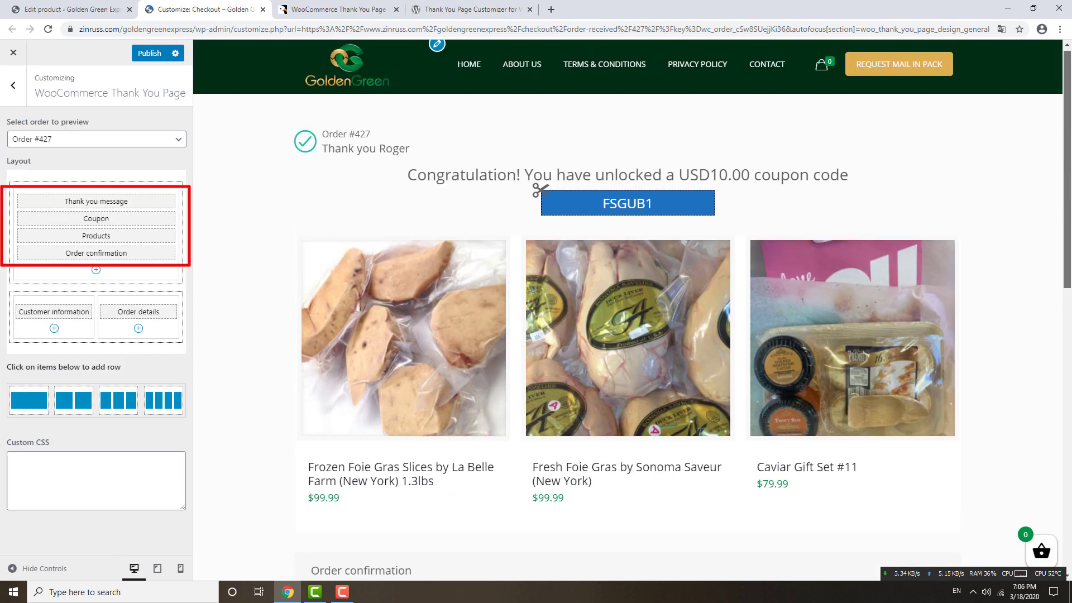
{"action": "triple_click", "coordinate": [334, 134]}
{"action": "mouse_move", "coordinate": [462, 206]}
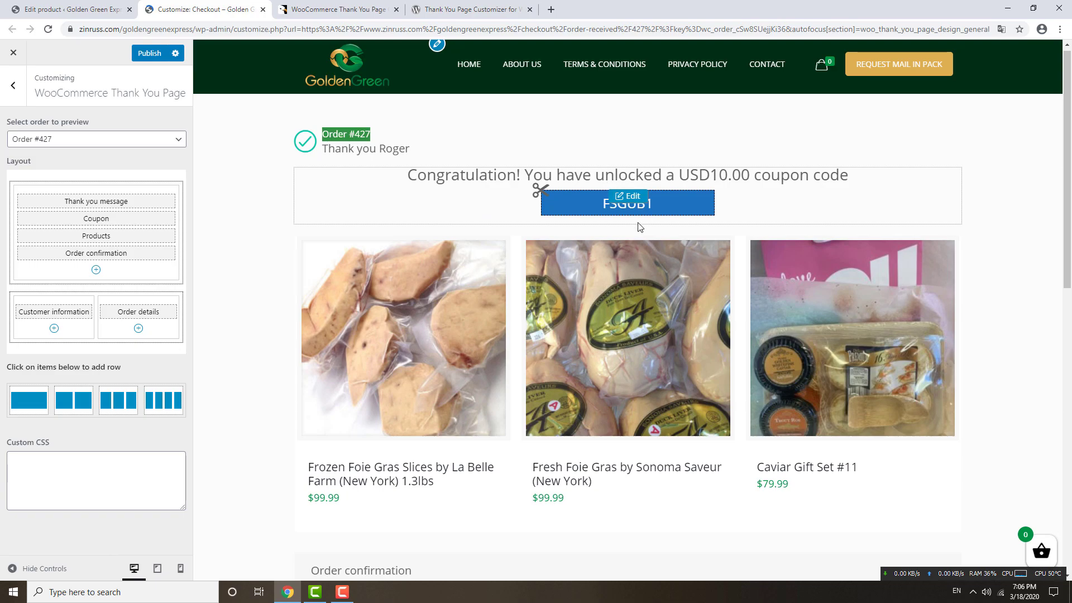
{"action": "mouse_move", "coordinate": [427, 416]}
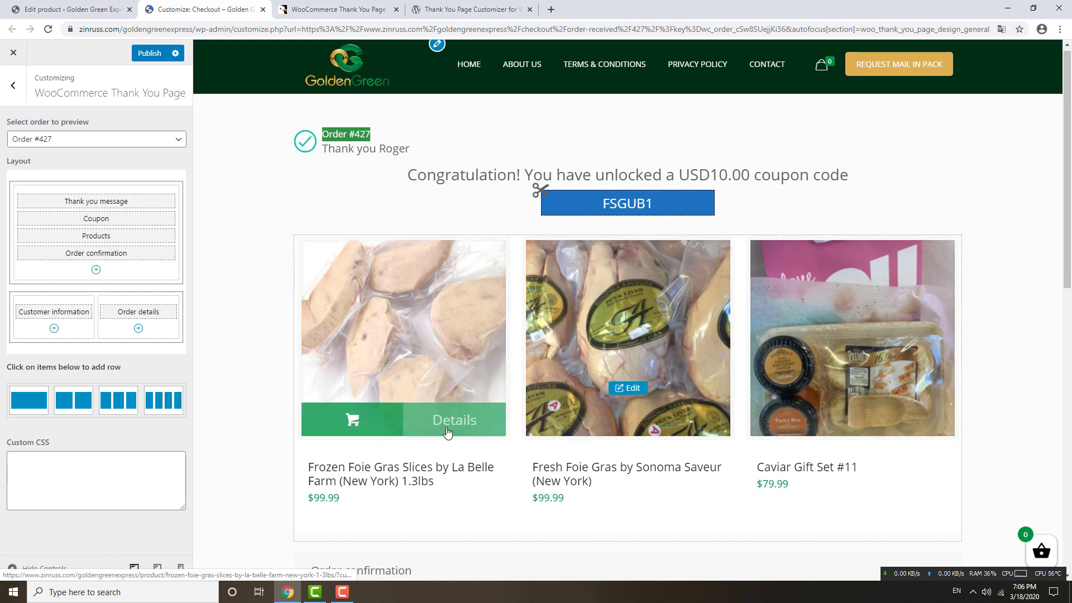
{"action": "scroll", "coordinate": [1067, 222], "scroll_direction": "down", "scroll_amount": 5}
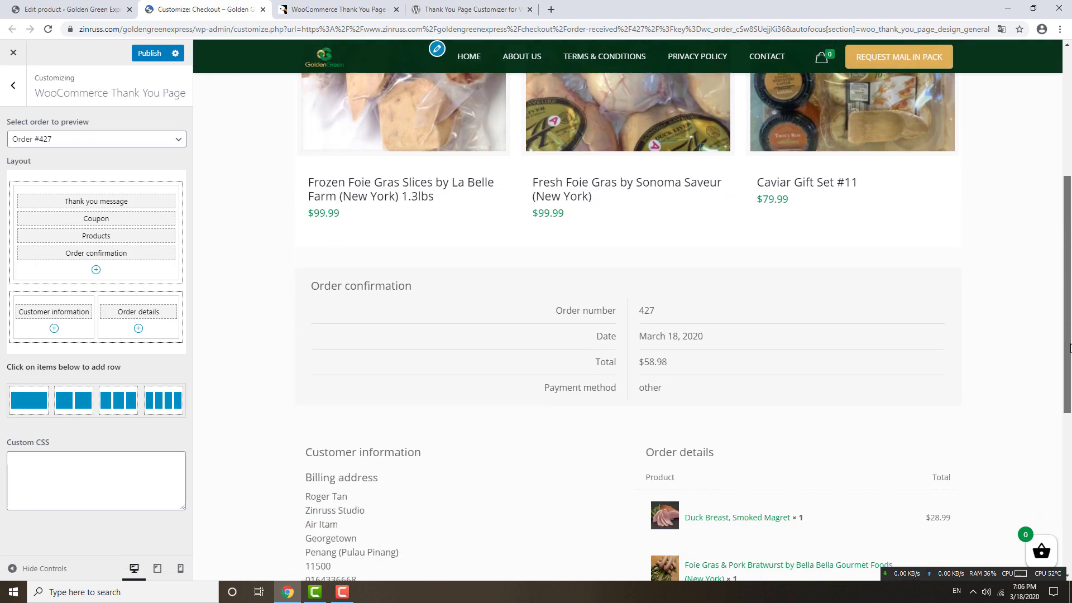
{"action": "mouse_move", "coordinate": [346, 301]}
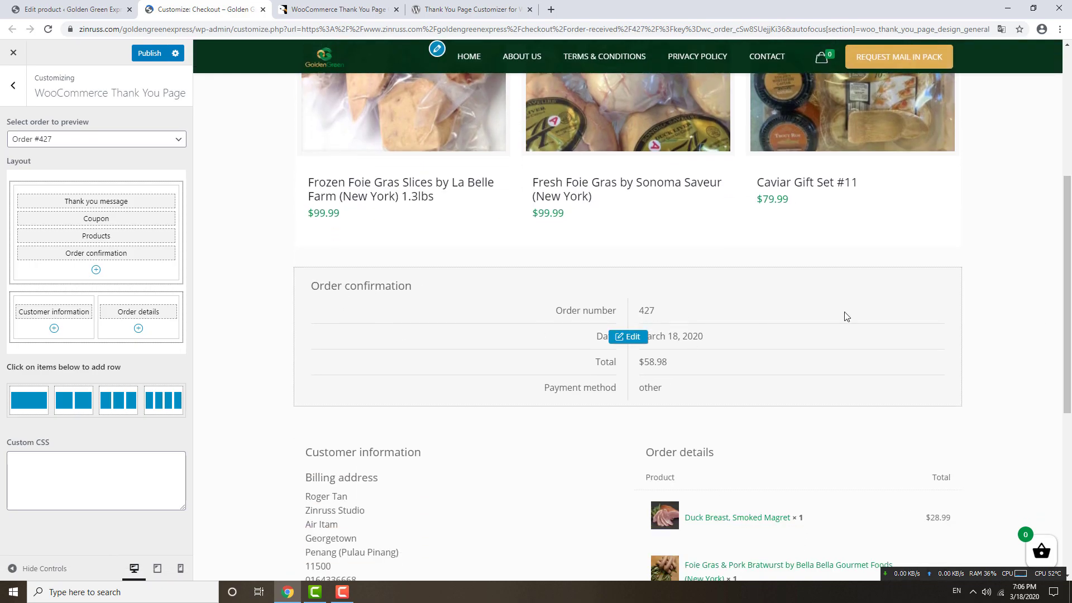
{"action": "left_click_drag", "start_coordinate": [1069, 308], "coordinate": [1069, 383]}
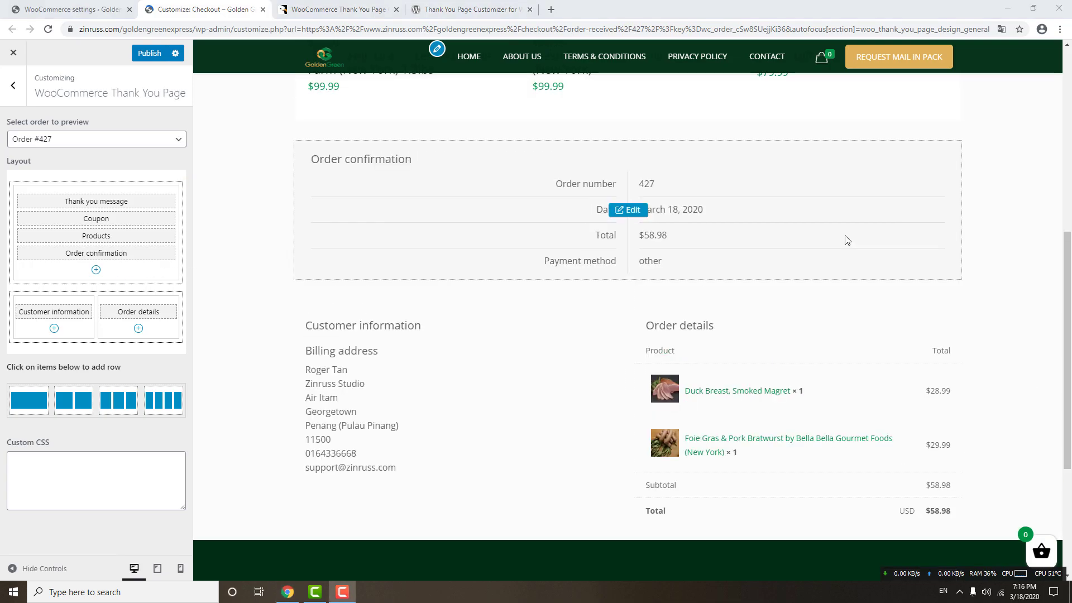
{"action": "mouse_move", "coordinate": [353, 326]}
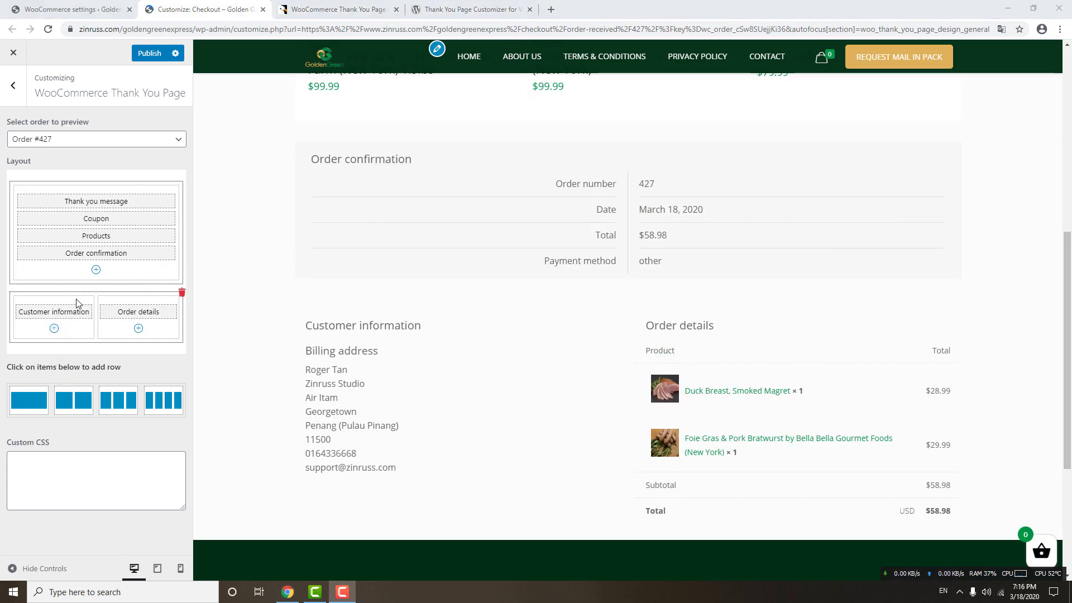
Add a single-column row at the end of the layout and place a Google map component in it.
{"action": "left_click", "coordinate": [29, 401]}
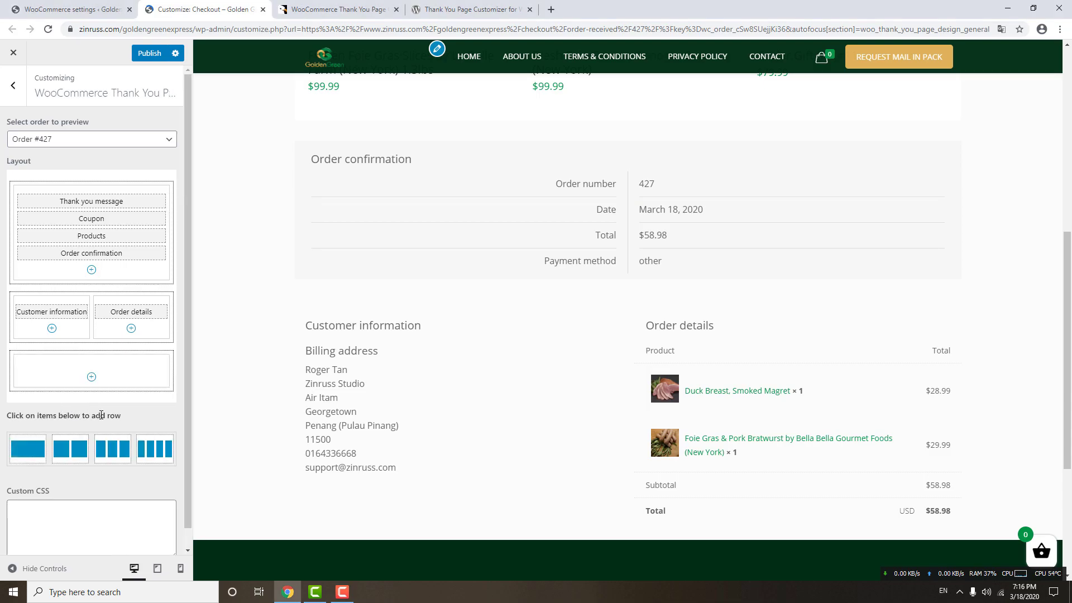
{"action": "left_click", "coordinate": [91, 378]}
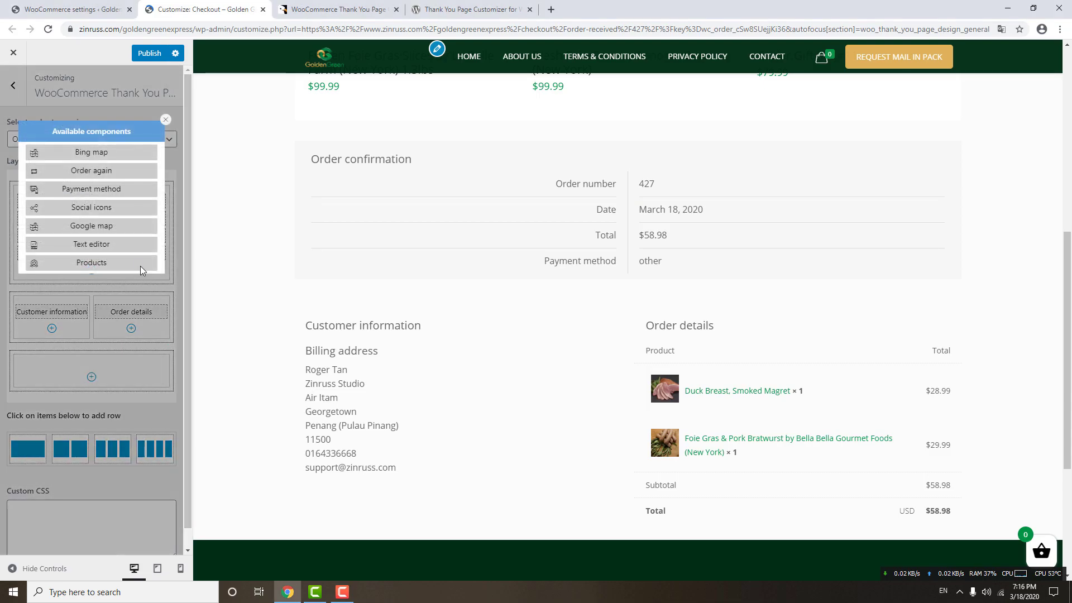
{"action": "left_click", "coordinate": [136, 225]}
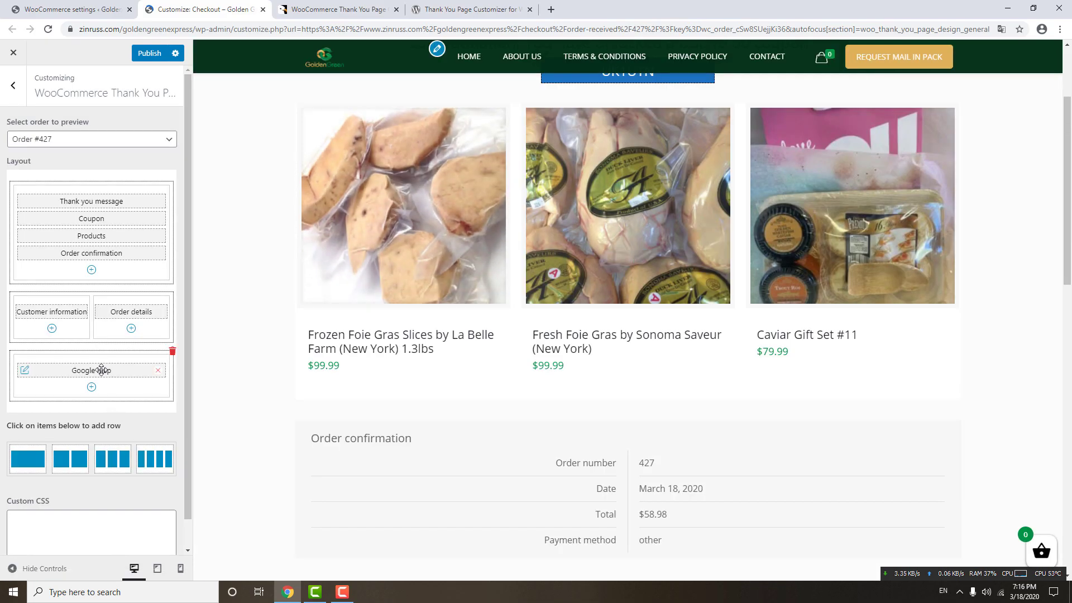
Open the Google map component's settings and examine its style, marker, address, marker label and zoom options.
{"action": "left_click", "coordinate": [25, 370]}
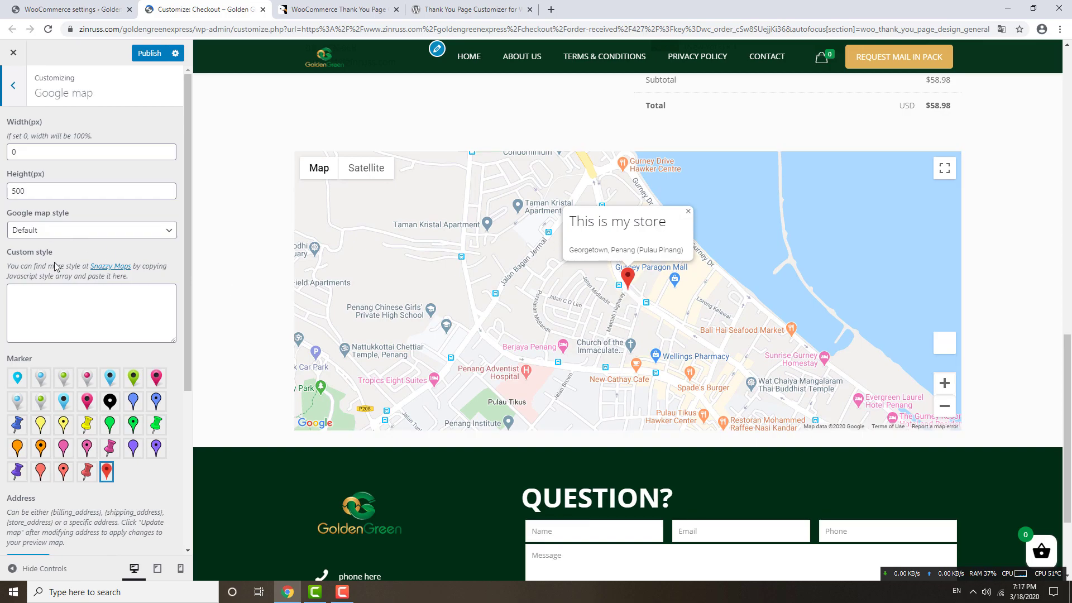
{"action": "scroll", "coordinate": [109, 389], "scroll_direction": "down", "scroll_amount": 4}
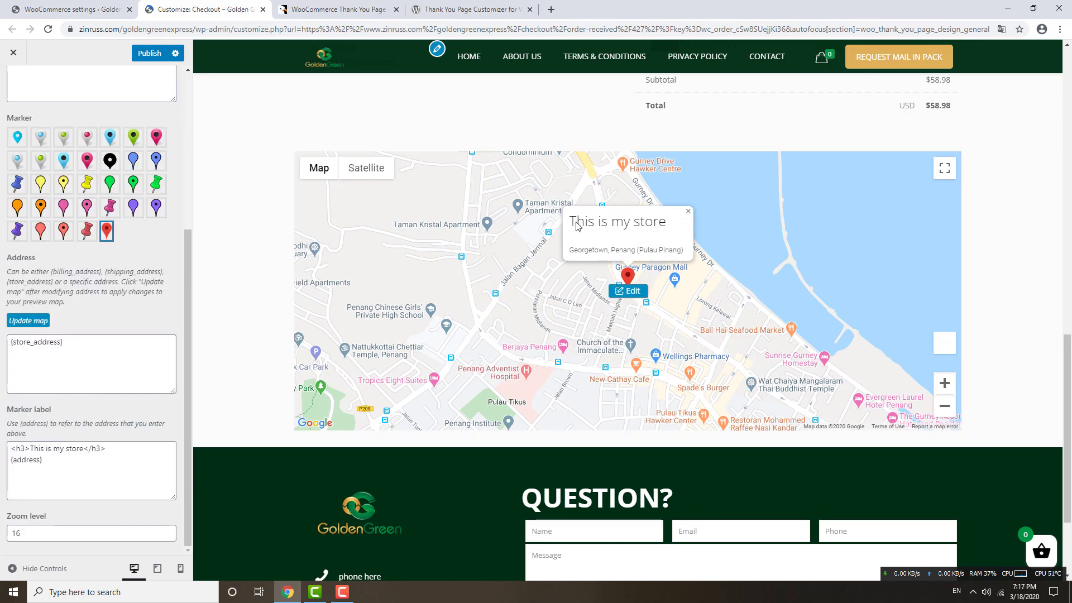
{"action": "triple_click", "coordinate": [52, 346]}
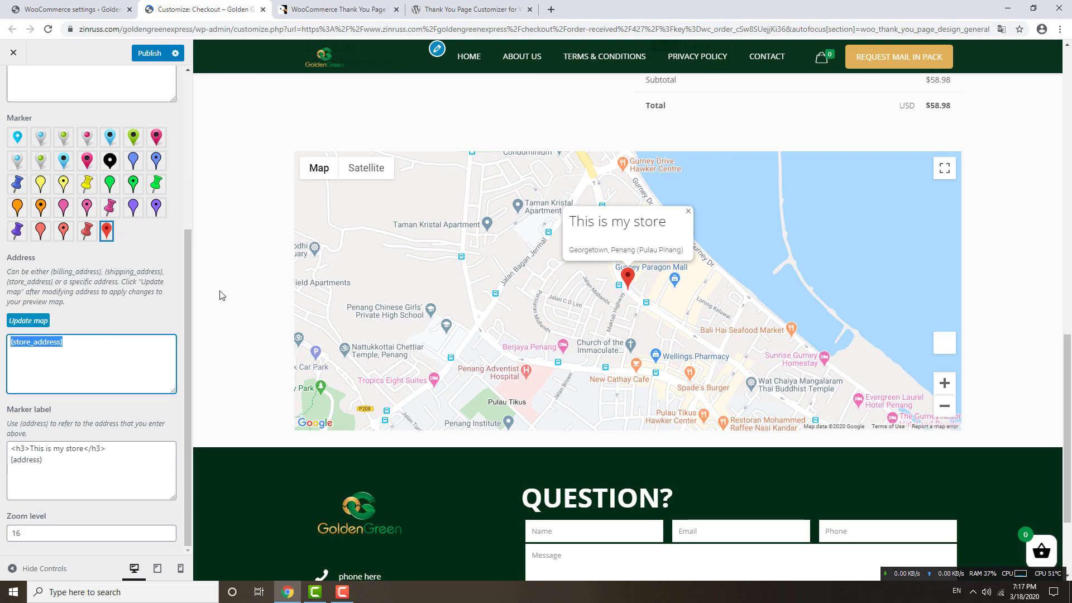
{"action": "scroll", "coordinate": [223, 294], "scroll_direction": "up", "scroll_amount": 2}
{"action": "scroll", "coordinate": [76, 331], "scroll_direction": "up", "scroll_amount": 3}
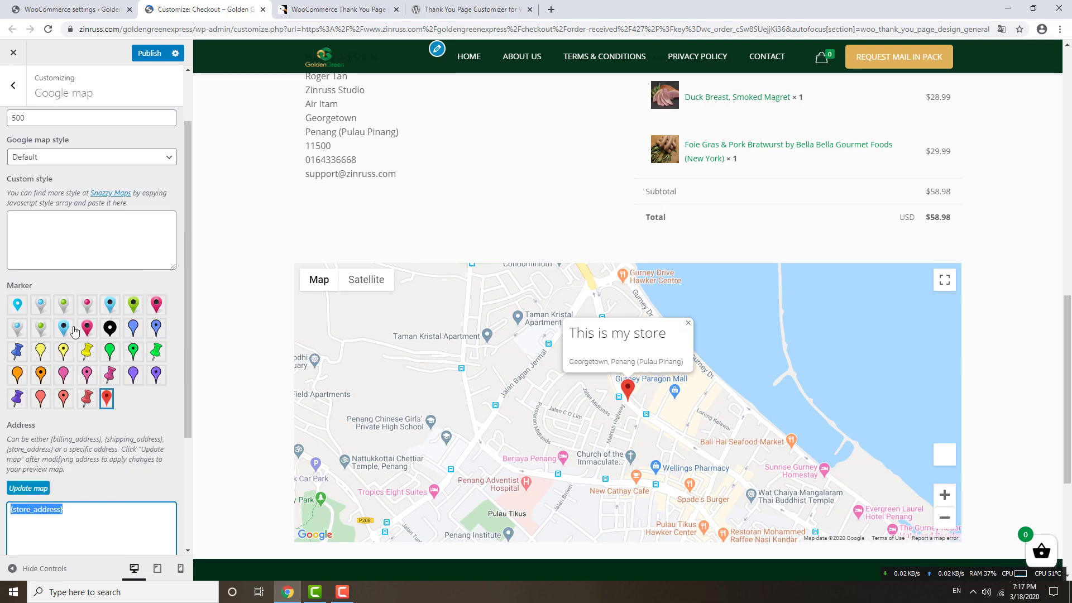
{"action": "scroll", "coordinate": [83, 313], "scroll_direction": "up", "scroll_amount": 1}
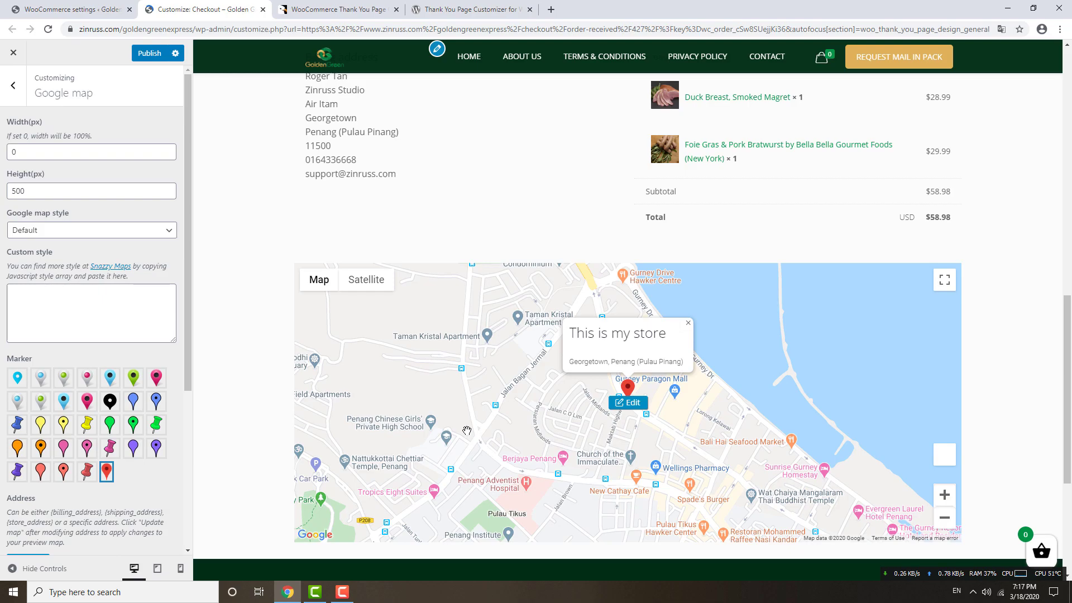
Open the Snazzy Maps site linked under Custom style in a new tab and browse its most popular map styles.
{"action": "right_click", "coordinate": [110, 266]}
{"action": "left_click", "coordinate": [142, 273]}
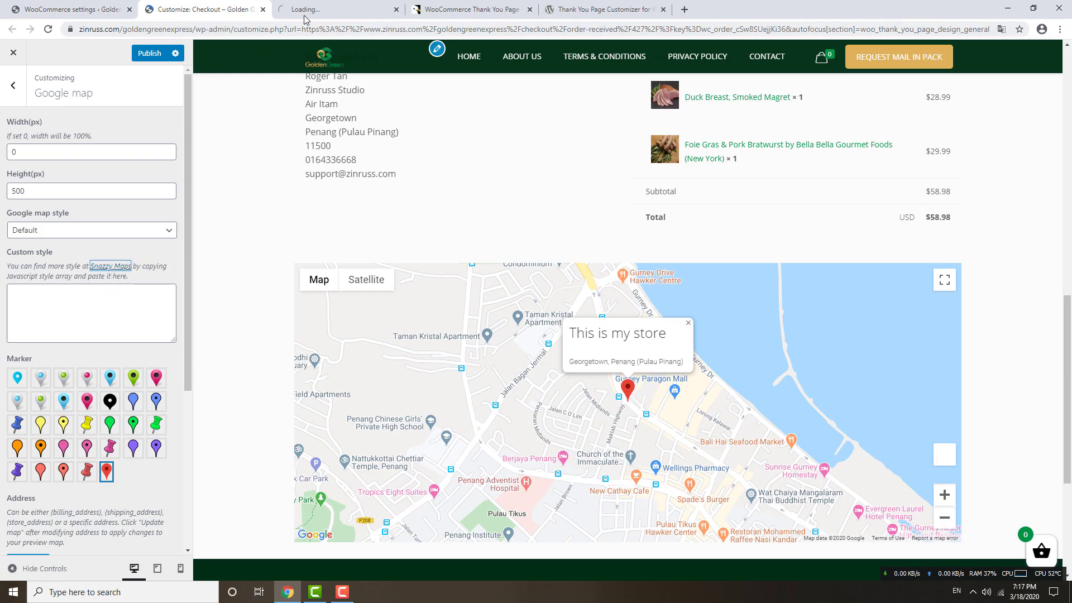
{"action": "left_click", "coordinate": [311, 11]}
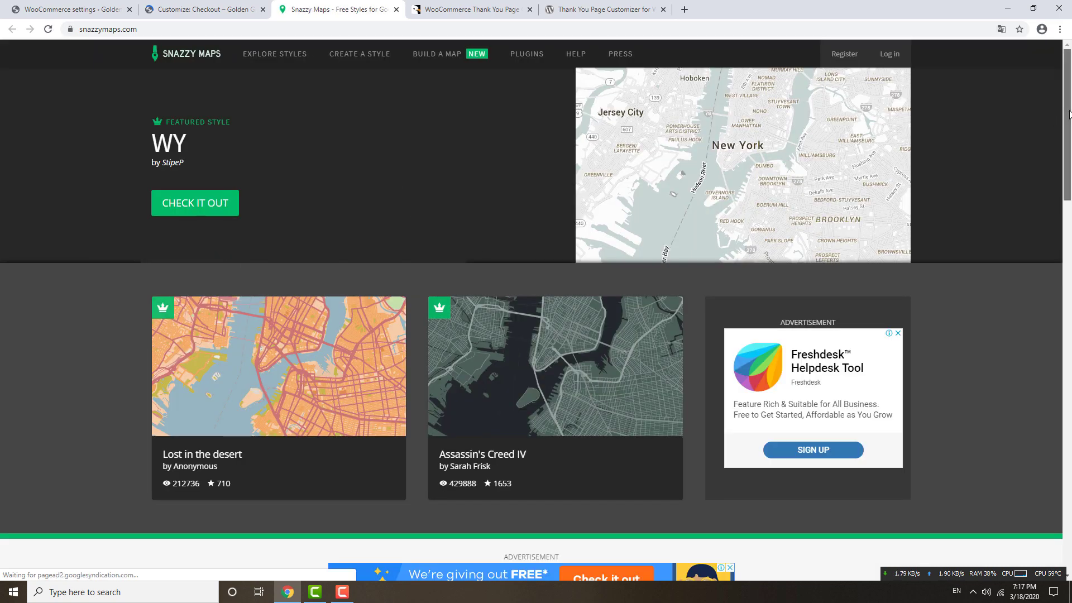
{"action": "left_click_drag", "start_coordinate": [1068, 115], "coordinate": [1069, 258]}
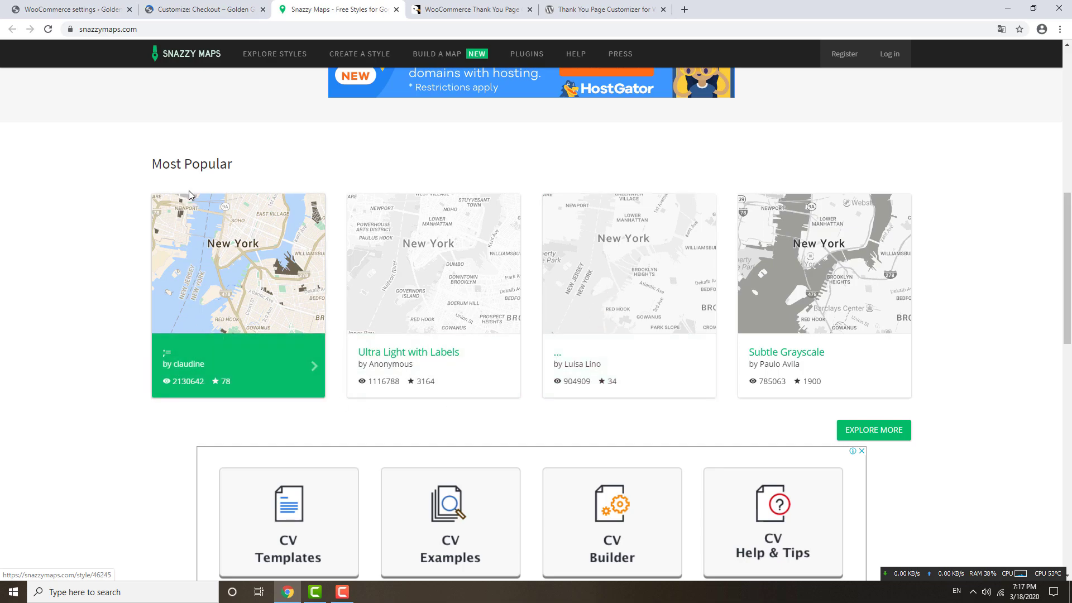
Back in the customizer, publish the changes and return to the thank you page layout.
{"action": "left_click", "coordinate": [188, 9]}
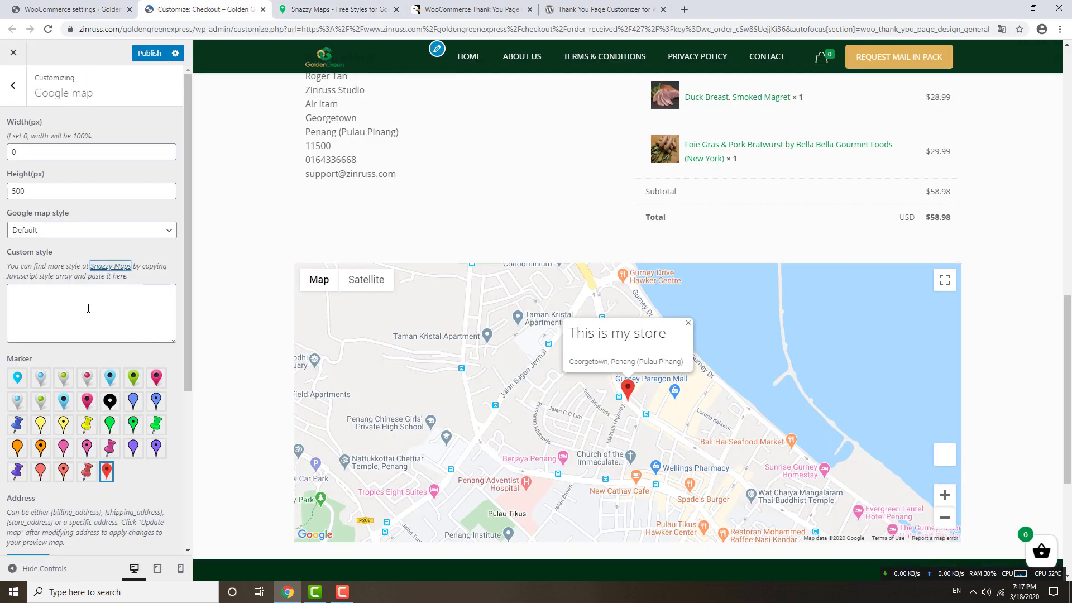
{"action": "left_click", "coordinate": [149, 53]}
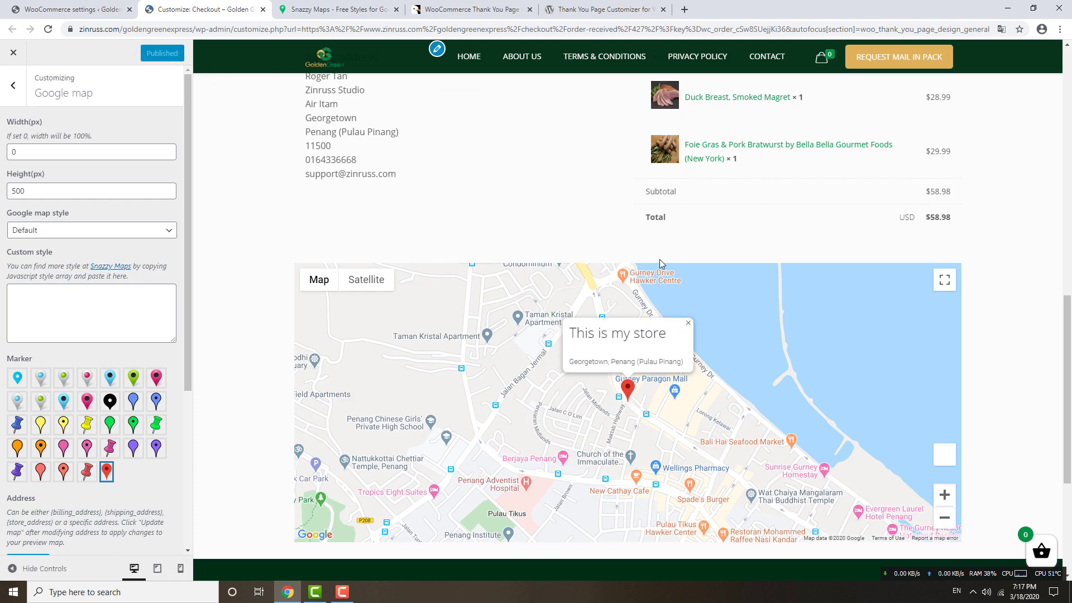
{"action": "left_click", "coordinate": [12, 86]}
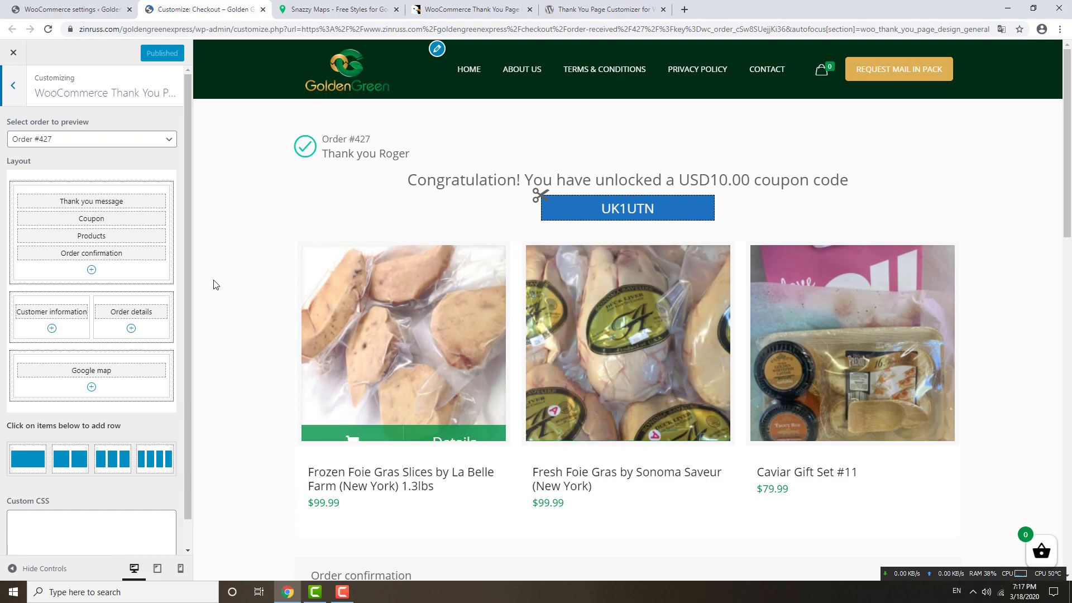
Add a Text editor component to the first row with the centered Heading 1 text "PRODUCTS YOU MAY LIKE".
{"action": "left_click", "coordinate": [91, 270]}
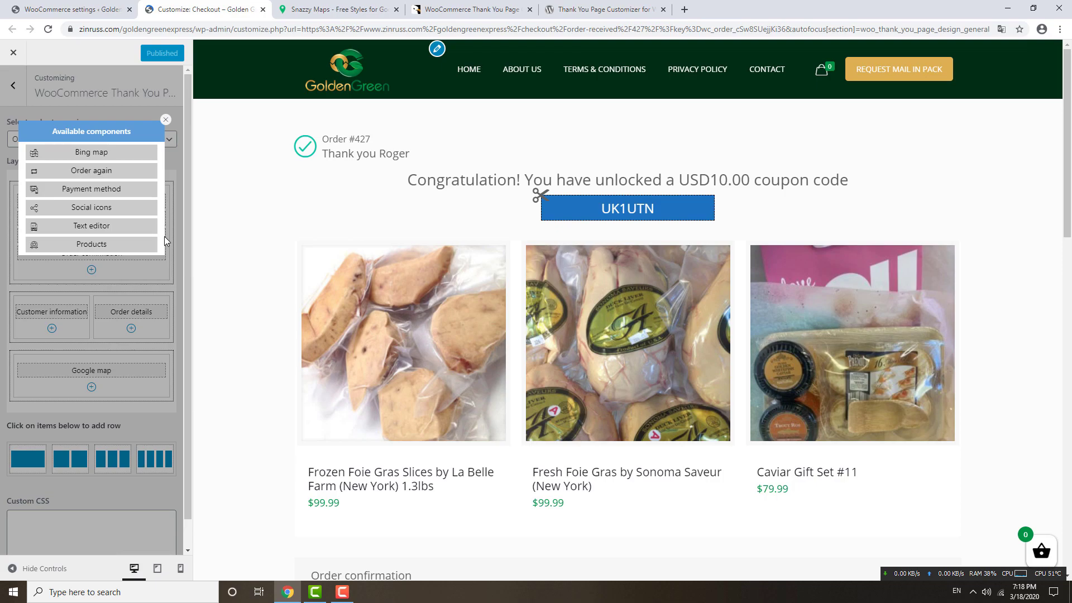
{"action": "left_click", "coordinate": [92, 225]}
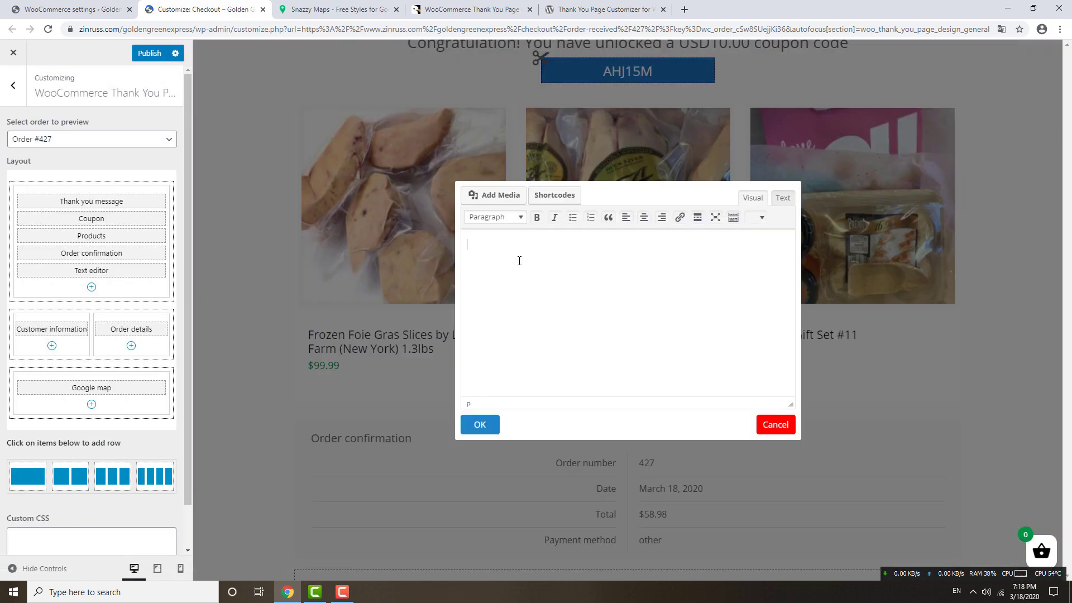
{"action": "type", "text": "PRODUCTS YOU MAY LIKE"}
{"action": "left_click_drag", "start_coordinate": [605, 241], "coordinate": [467, 243]}
{"action": "left_click", "coordinate": [518, 219]}
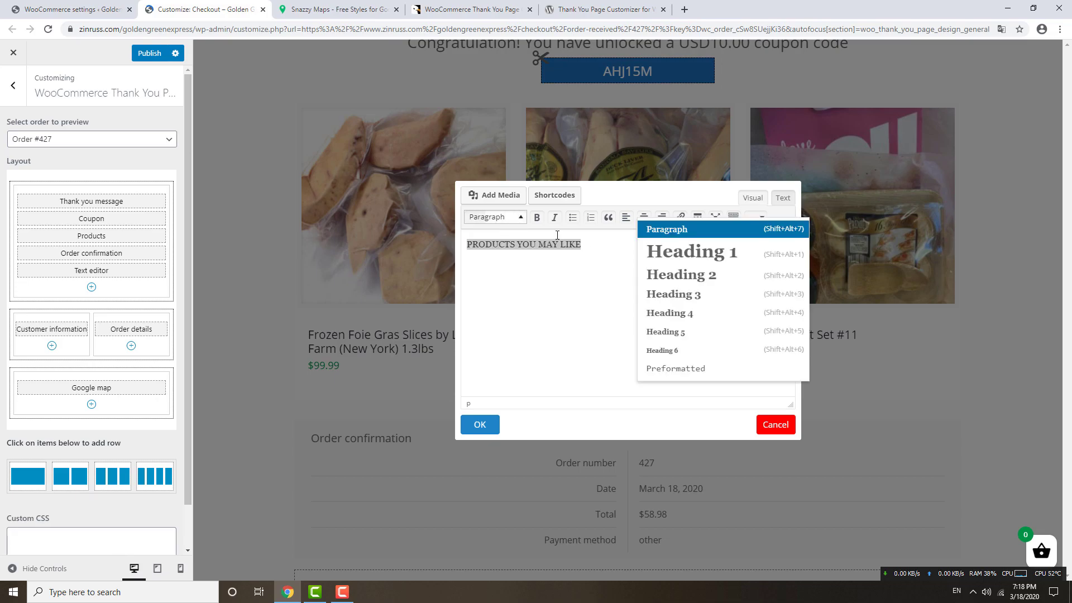
{"action": "left_click", "coordinate": [690, 249]}
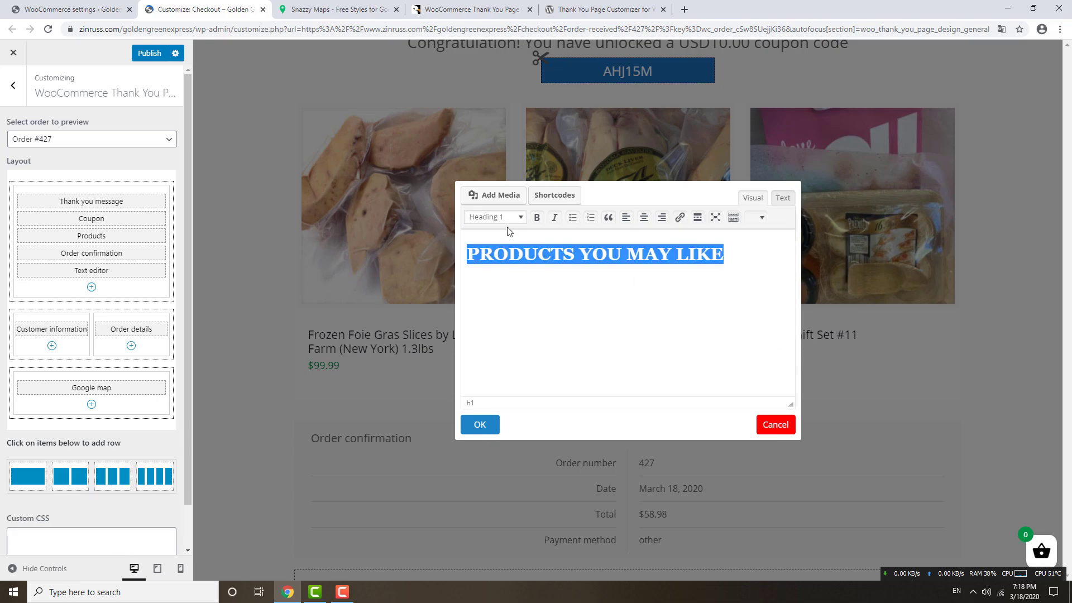
{"action": "left_click", "coordinate": [643, 217]}
{"action": "left_click", "coordinate": [491, 428]}
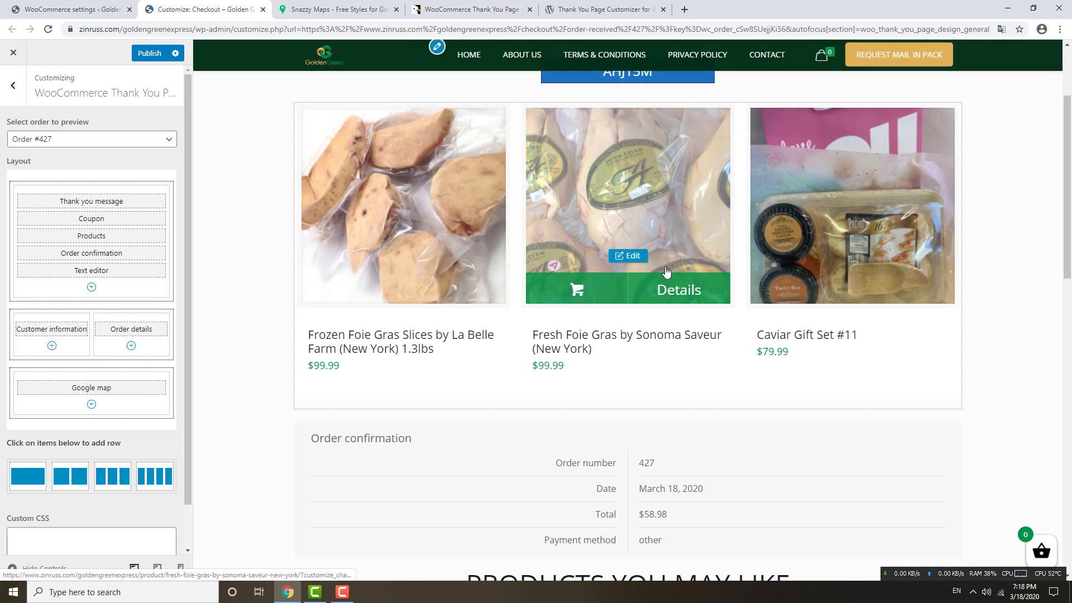
Move the Text editor component between Coupon and Products in the layout and review the preview.
{"action": "scroll", "coordinate": [316, 260], "scroll_direction": "up", "scroll_amount": 1}
{"action": "mouse_move", "coordinate": [94, 270]}
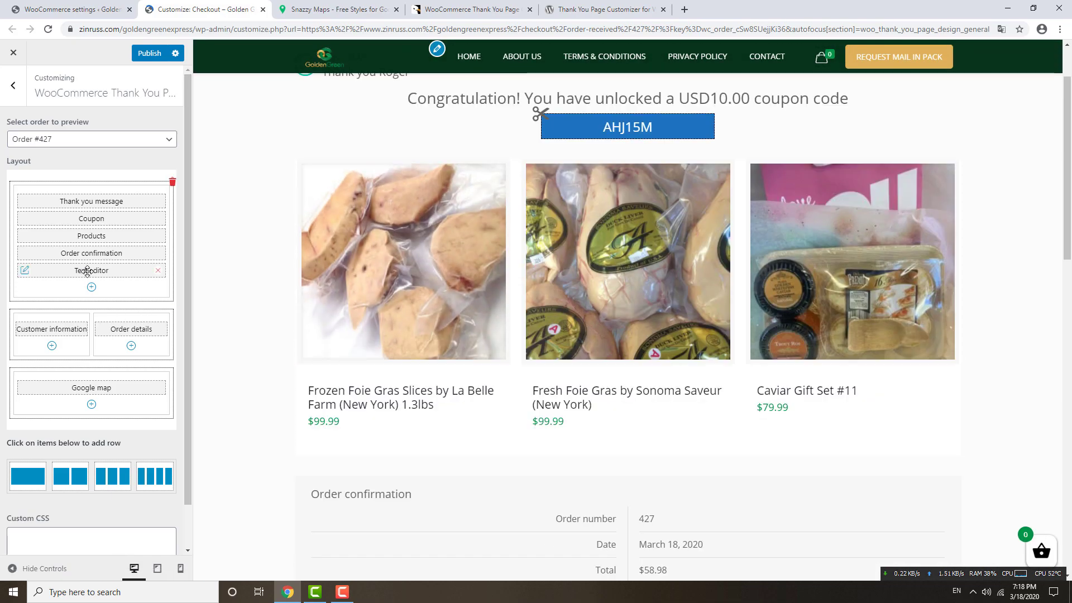
{"action": "left_click_drag", "start_coordinate": [95, 271], "coordinate": [100, 230]}
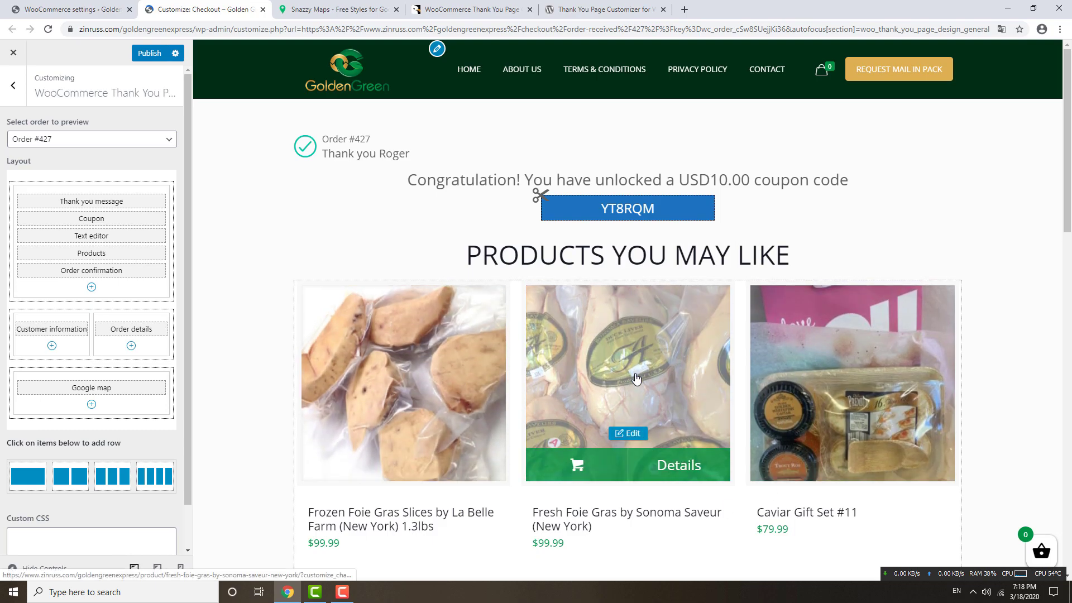
{"action": "scroll", "coordinate": [635, 378], "scroll_direction": "down", "scroll_amount": 2}
{"action": "scroll", "coordinate": [635, 378], "scroll_direction": "up", "scroll_amount": 2}
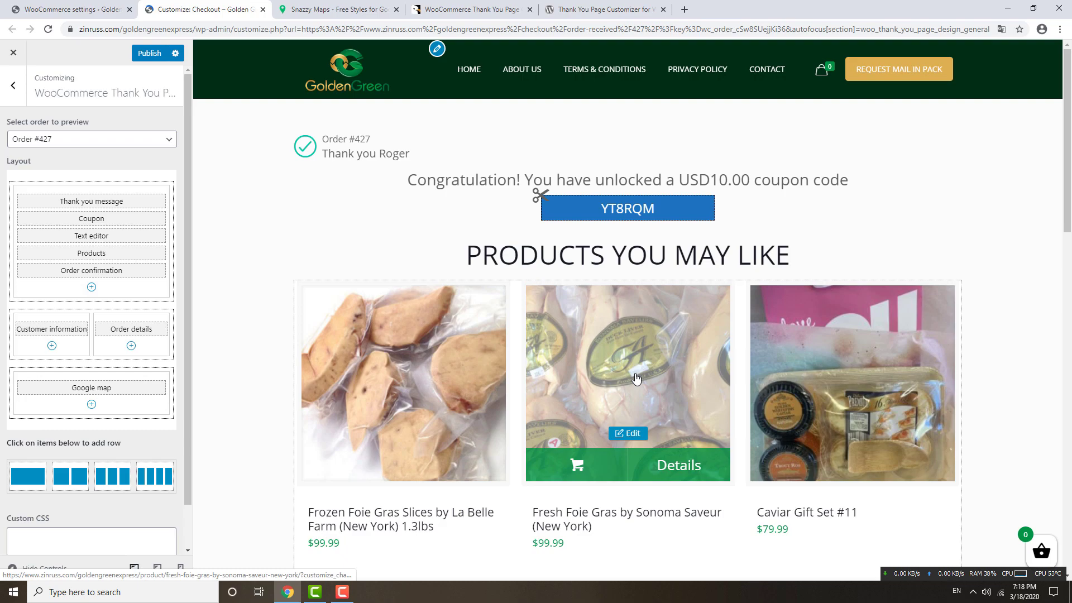